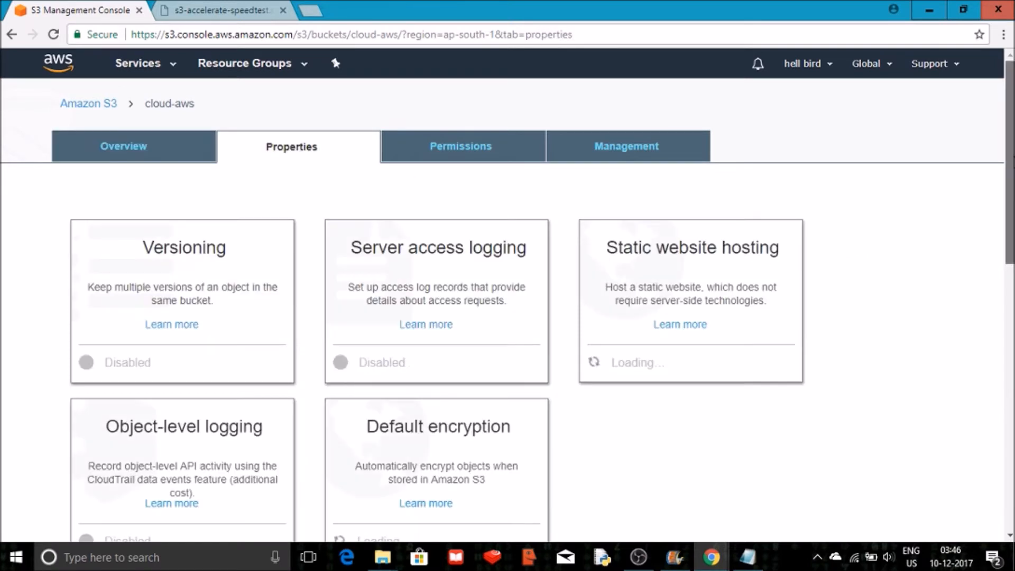
Open the Transfer acceleration settings of the cloud-aws bucket.
scroll(1012, 162, "down", 4)
scroll(542, 295, "down", 3)
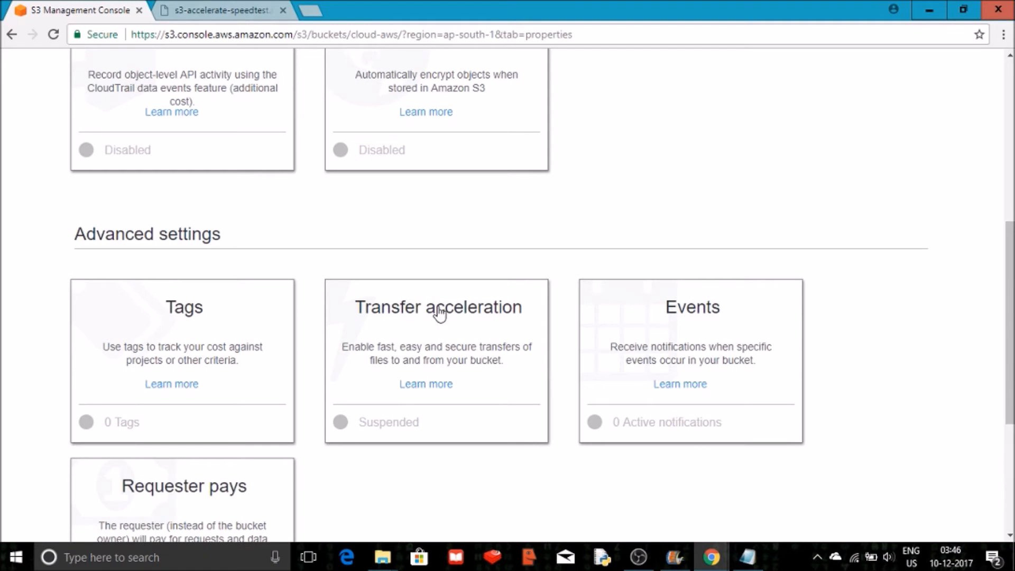
left_click(439, 313)
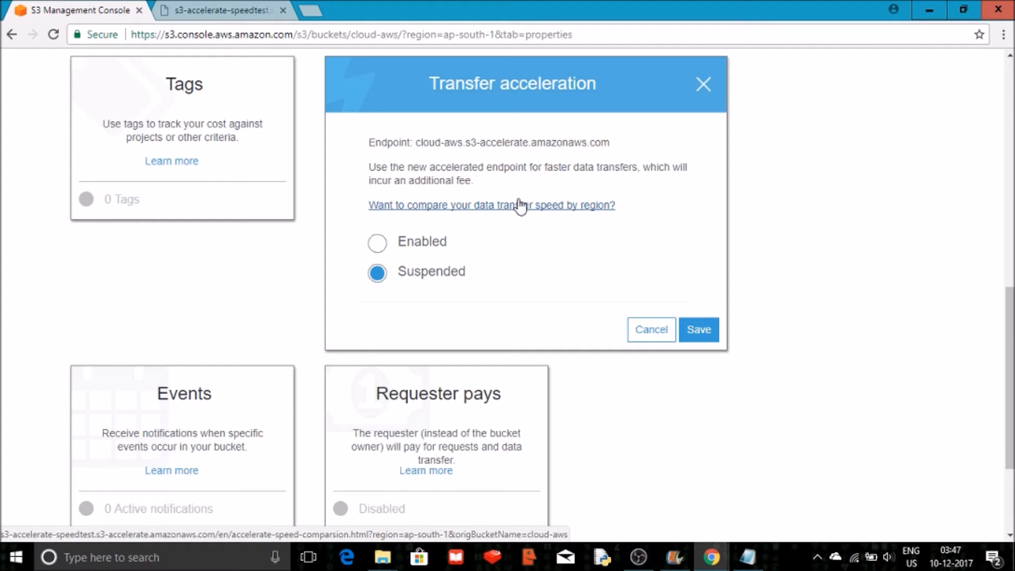
Switch to the speed comparison tab and examine the upload speed results for the selected and other regions.
left_click(211, 9)
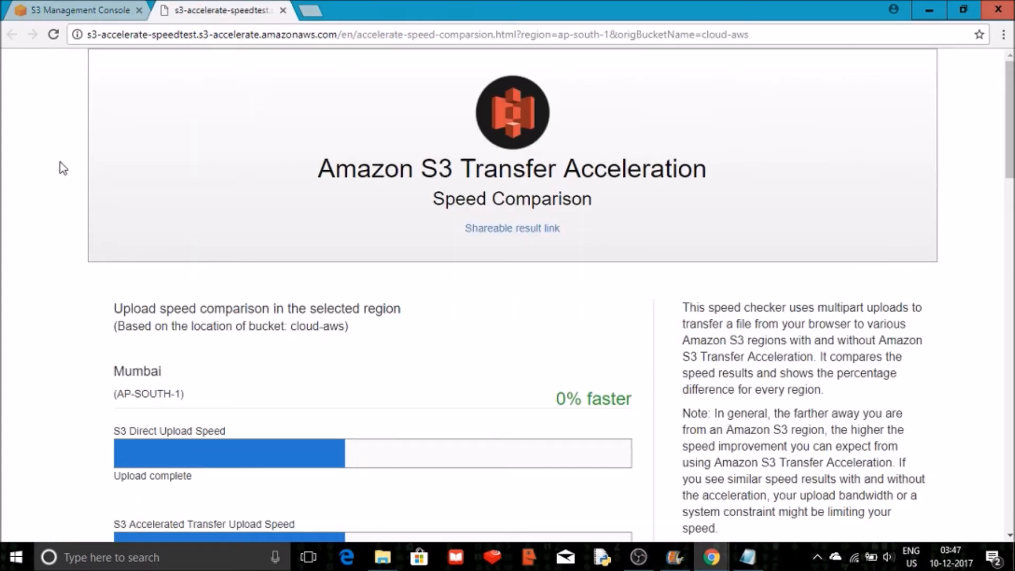
scroll(60, 163, "down", 3)
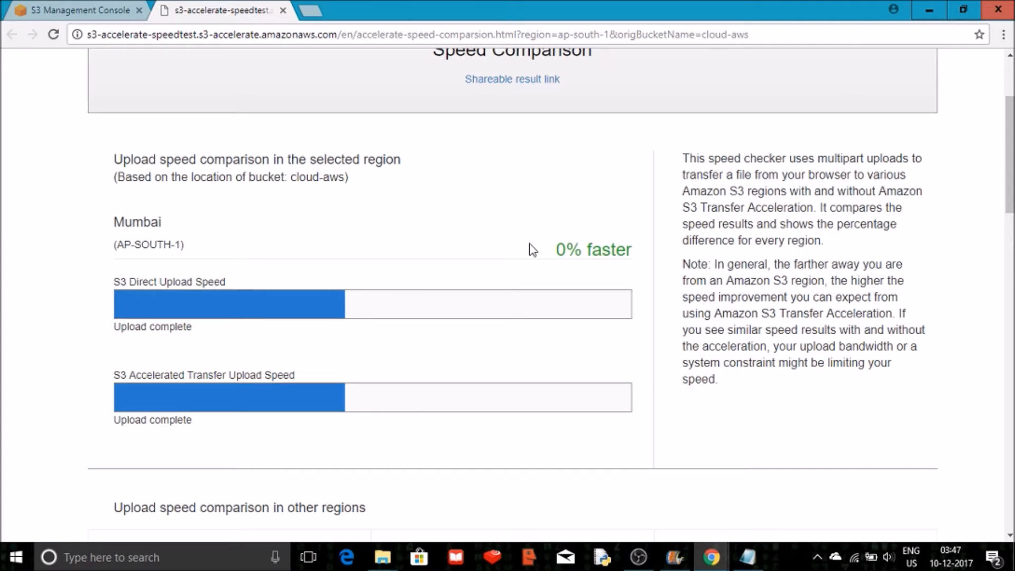
scroll(532, 250, "down", 6)
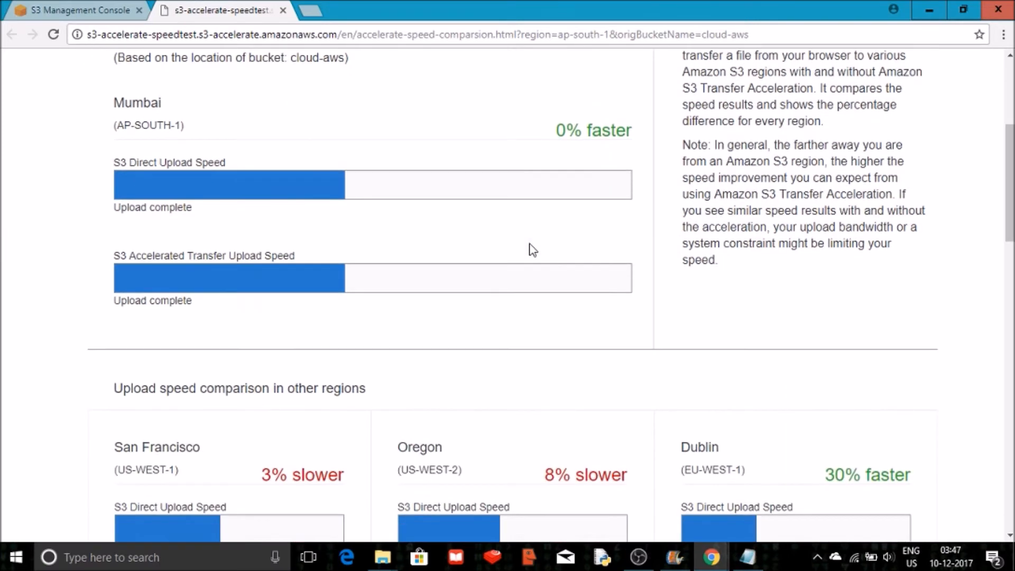
scroll(532, 249, "down", 2)
scroll(532, 250, "up", 1)
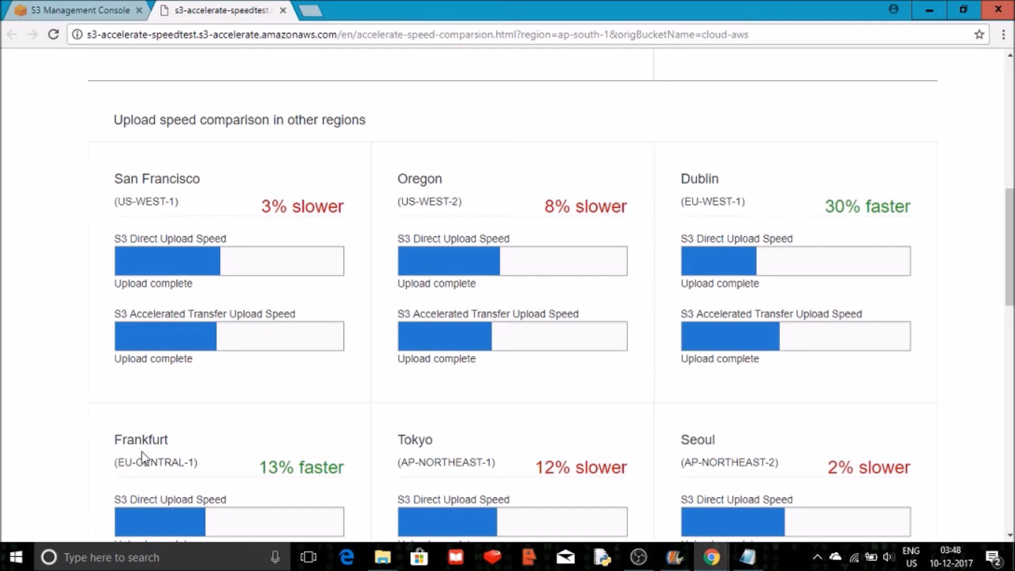
scroll(142, 455, "down", 8)
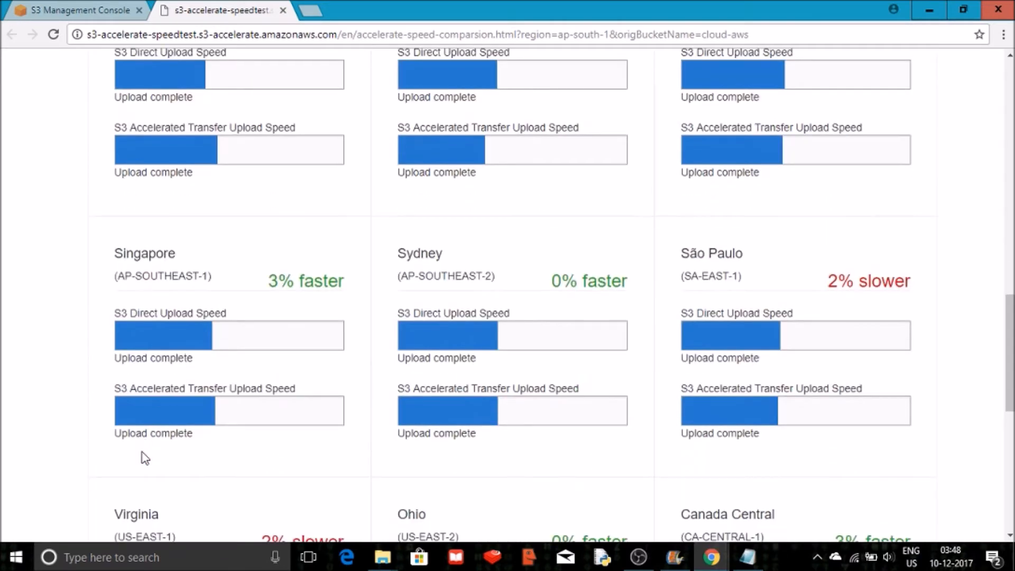
scroll(145, 459, "up", 1)
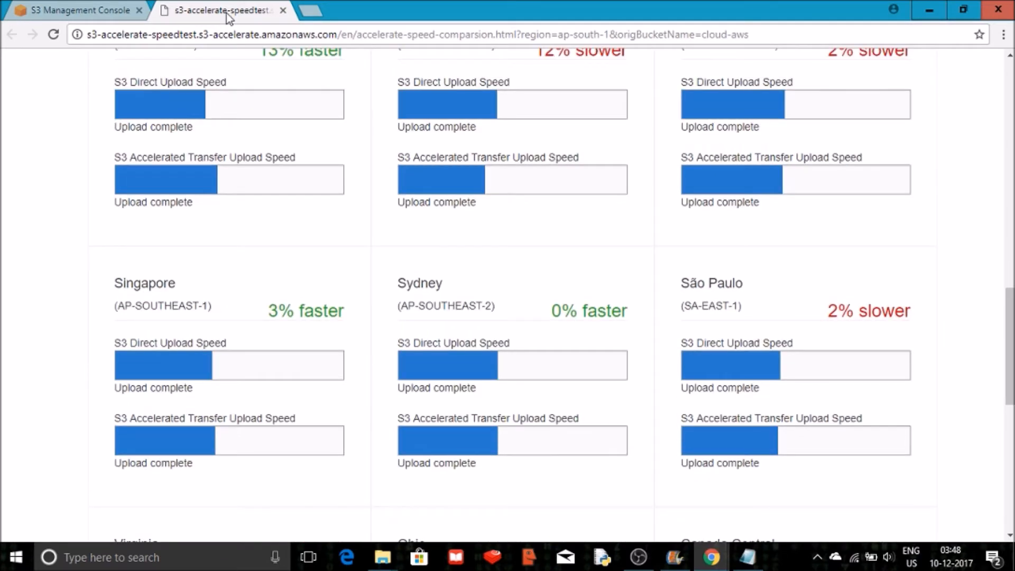
key("Up")
key("Up")
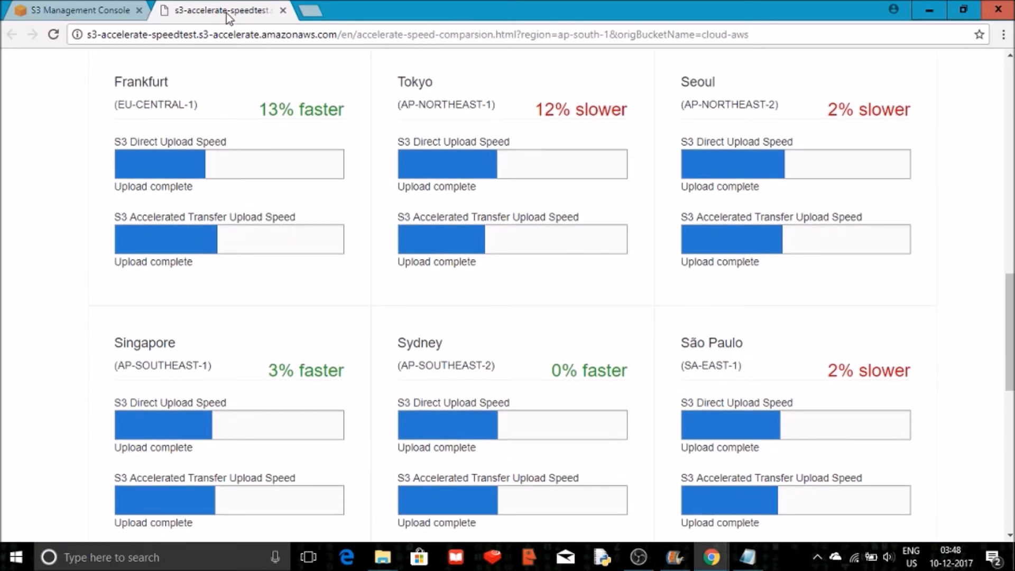
key("Up")
key("Up")
key("Up")
key("Up")
key("Up")
key("Up")
key("Up")
key("Up")
key("Up")
key("Up")
key("Up")
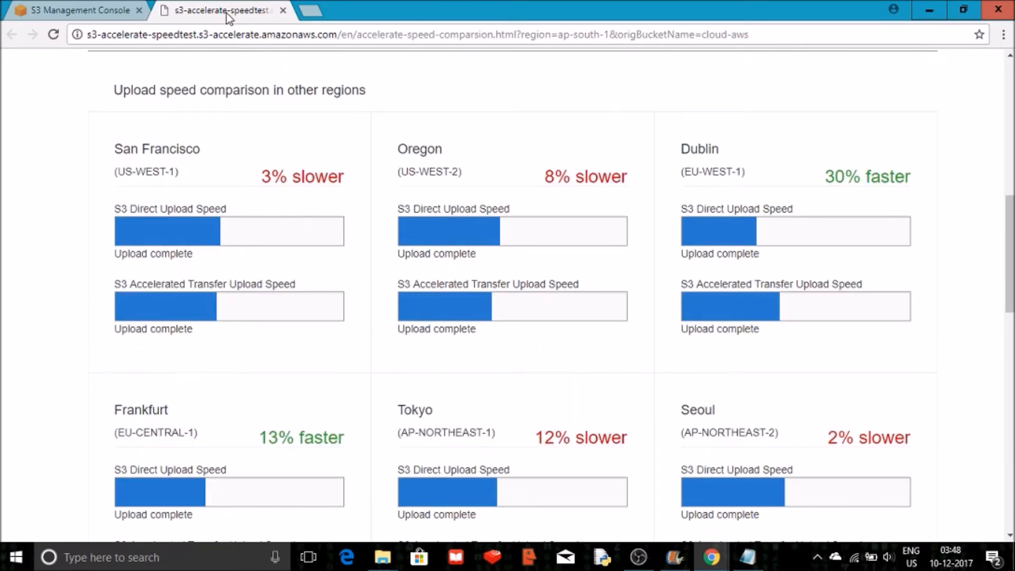
key("Up")
key("Up")
key("Up")
key("Up")
key("Up")
key("Up")
key("Up")
key("Up")
key("Up")
key("Up")
key("Up")
key("Up")
key("Up")
key("Up")
key("Up")
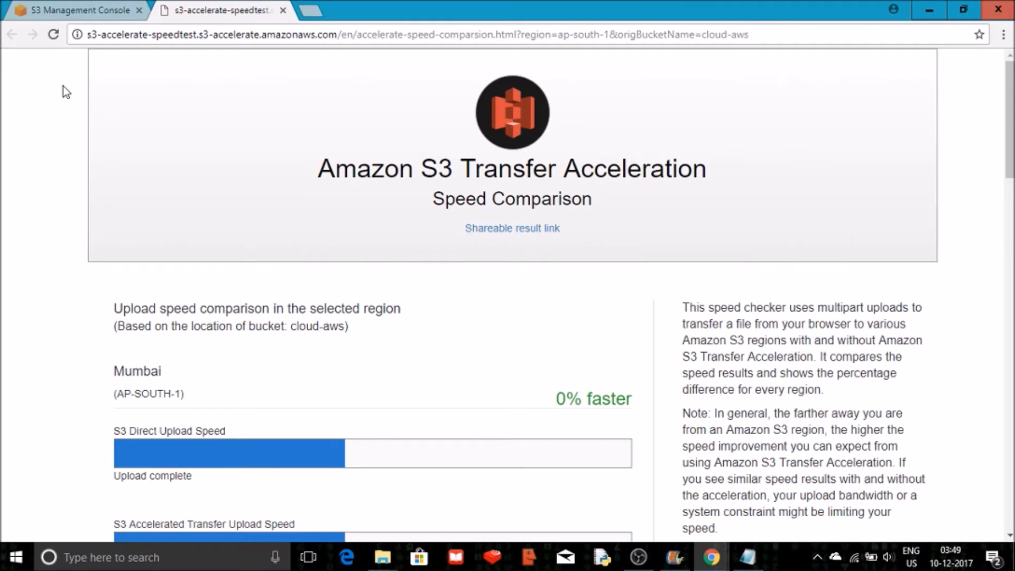
Return to the S3 console and start creating a new bucket named new-websitehosting in Asia Pacific (Mumbai).
left_click(90, 6)
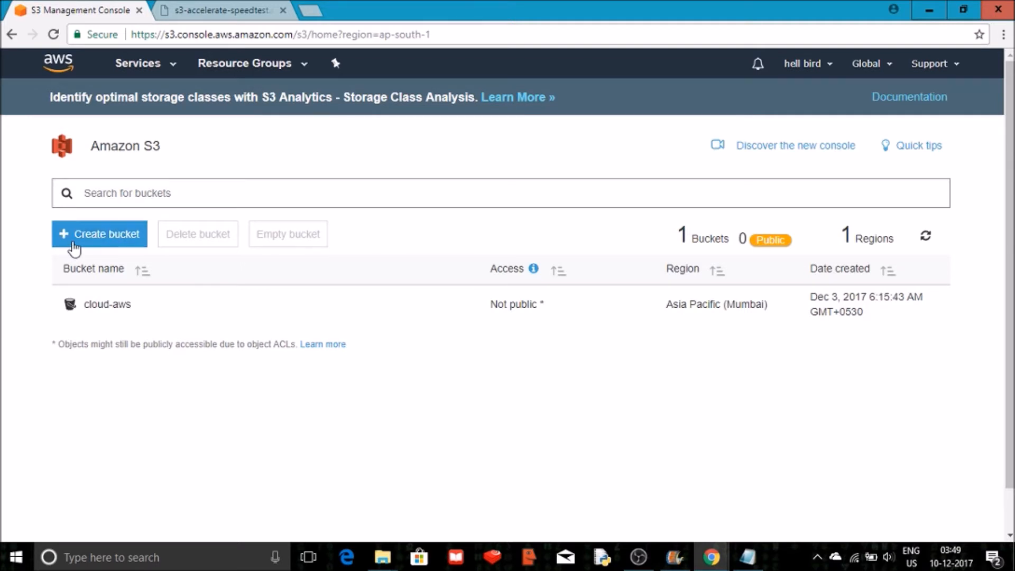
left_click(82, 243)
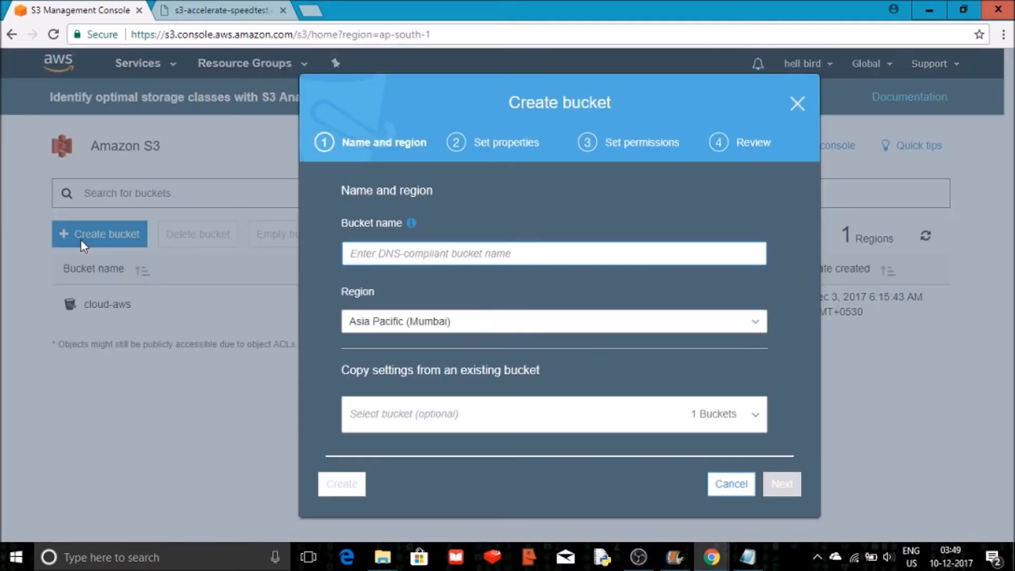
left_click(500, 253)
type("new-websitehosting")
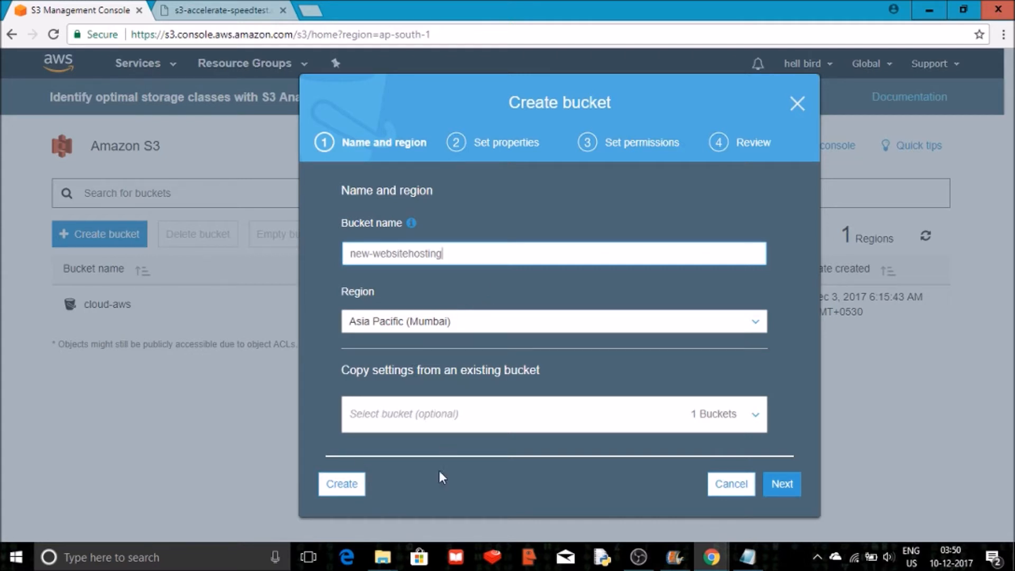
Step through the properties and permissions pages with defaults and create the bucket.
left_click(765, 481)
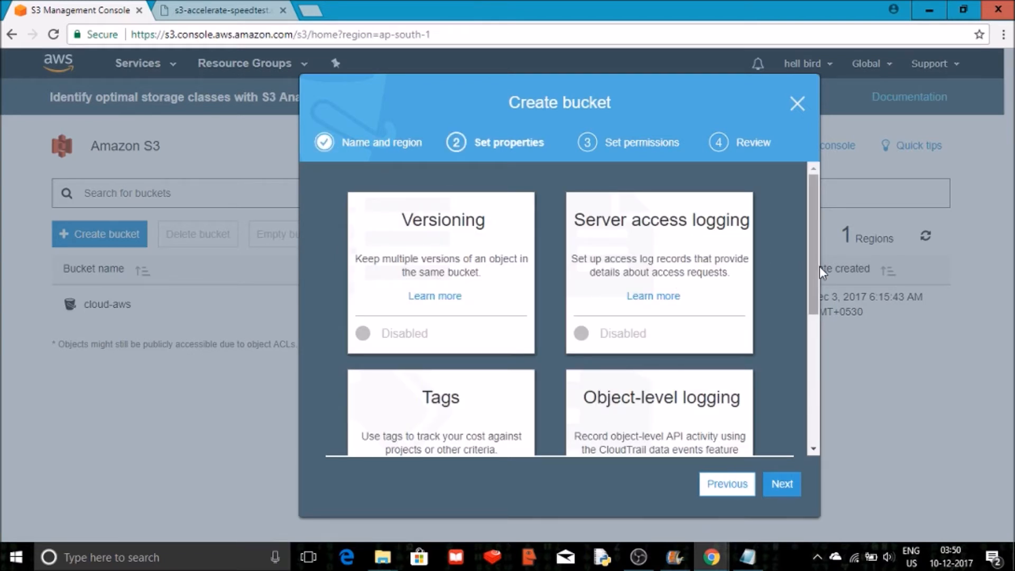
scroll(820, 285, "down", 3)
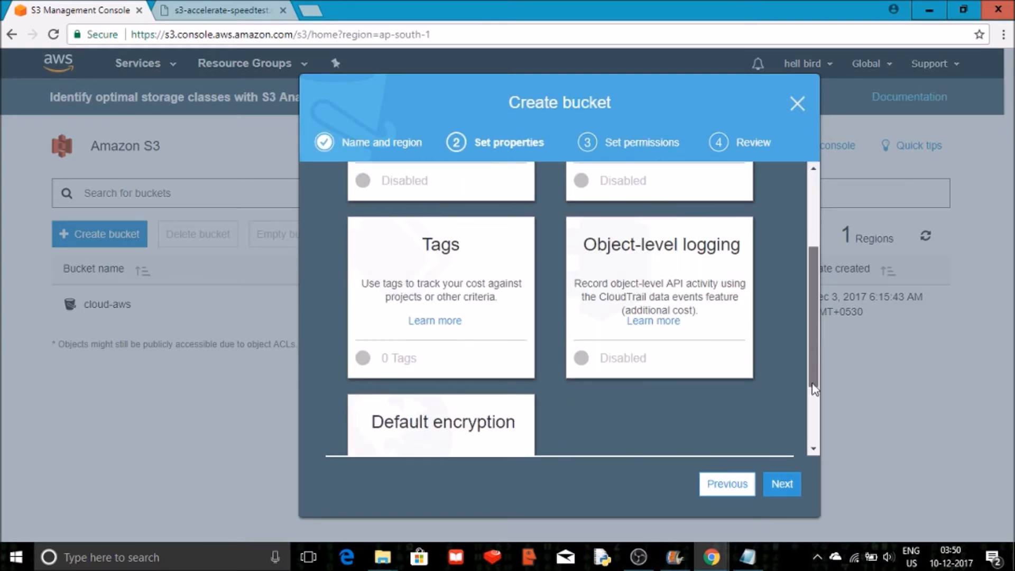
scroll(813, 358, "down", 3)
left_click(787, 489)
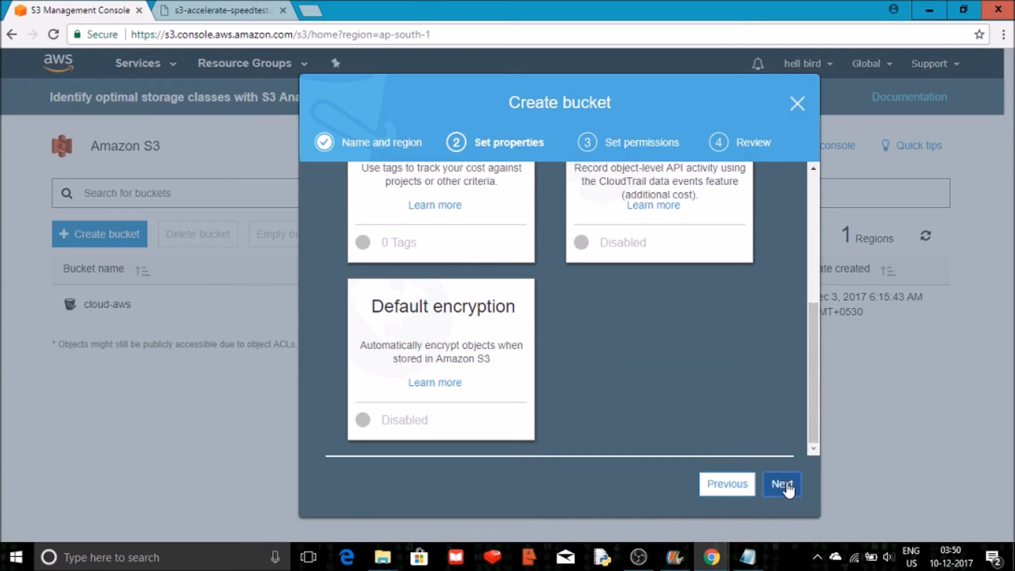
left_click(788, 489)
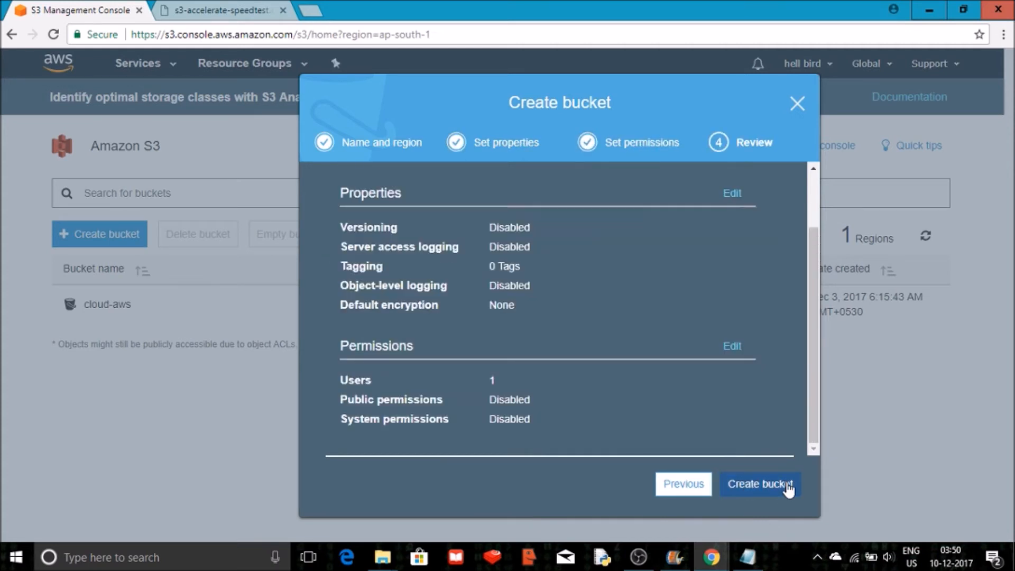
left_click(787, 489)
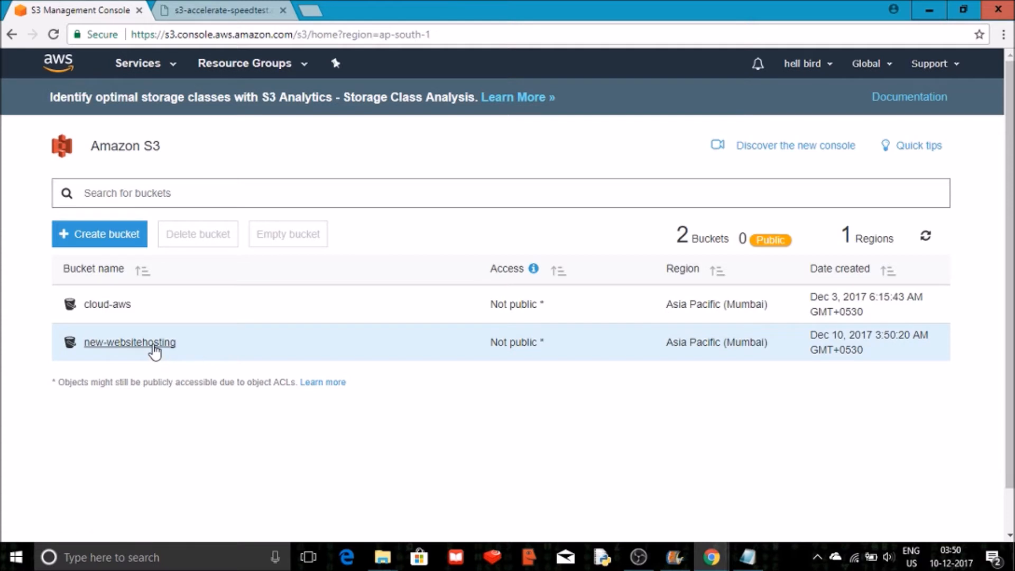
Enable static website hosting on new-websitehosting with index.html as index document and error.html as error document.
left_click(154, 346)
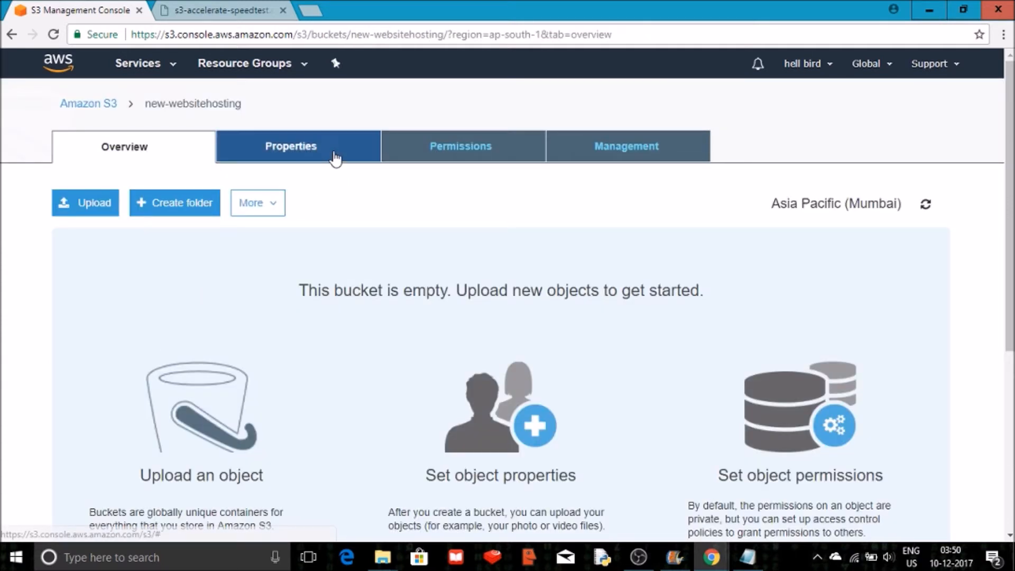
left_click(332, 158)
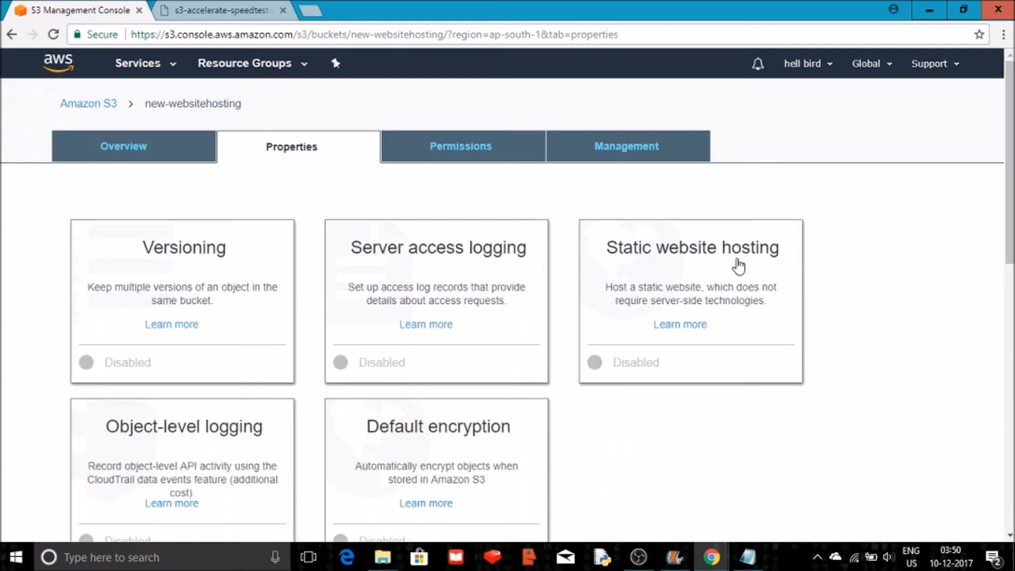
left_click(736, 265)
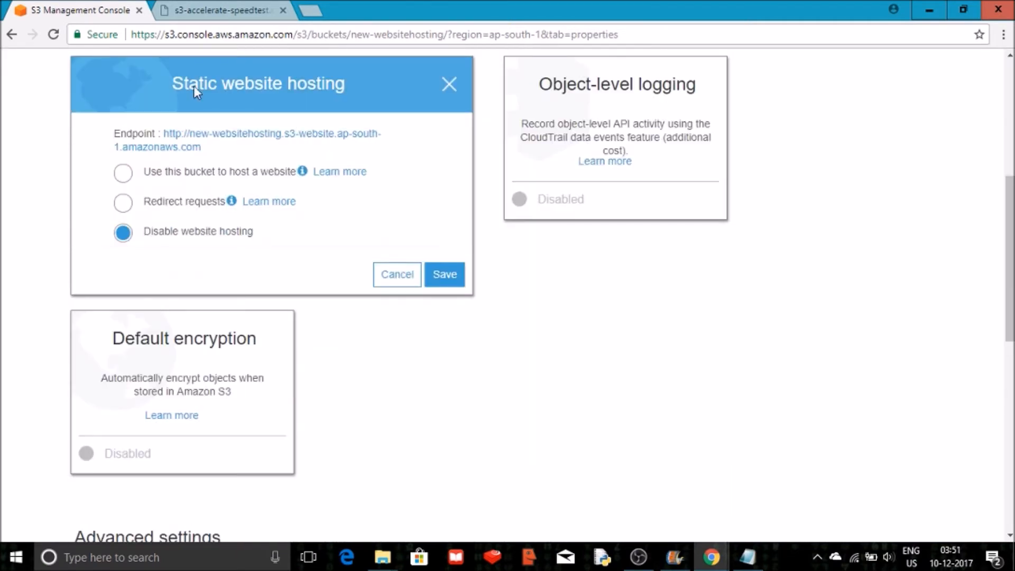
left_click(127, 174)
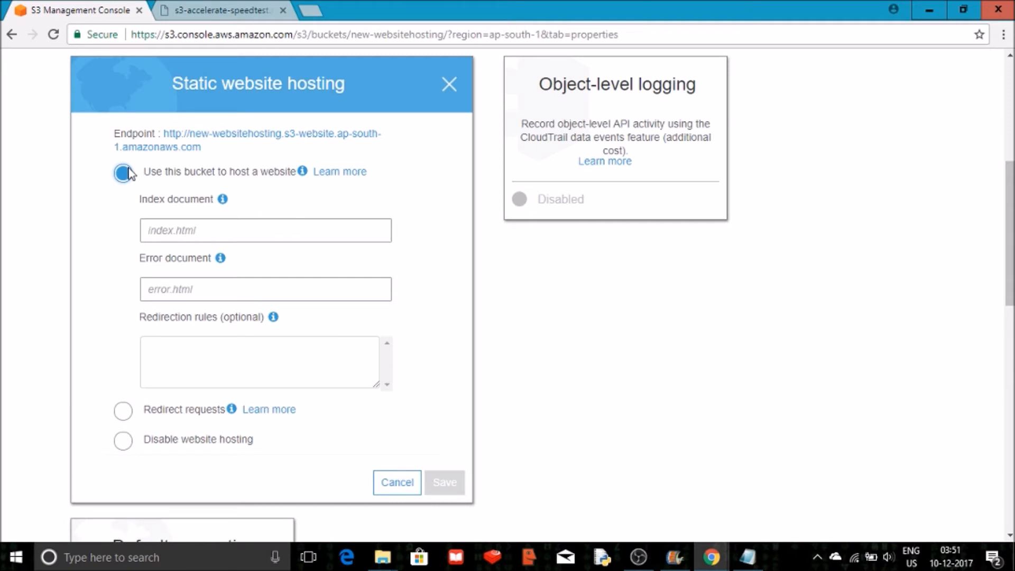
left_click(216, 230)
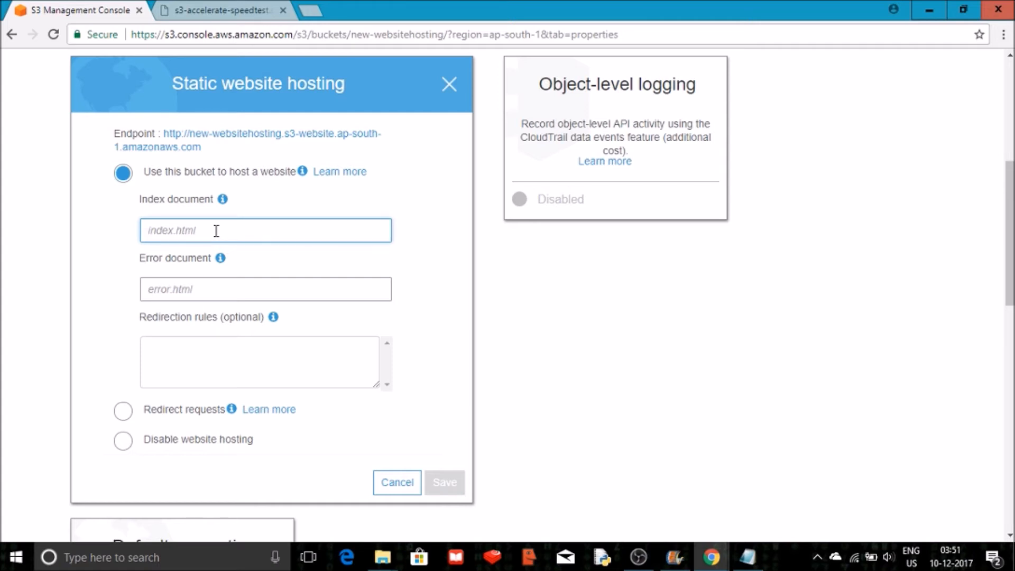
type("index")
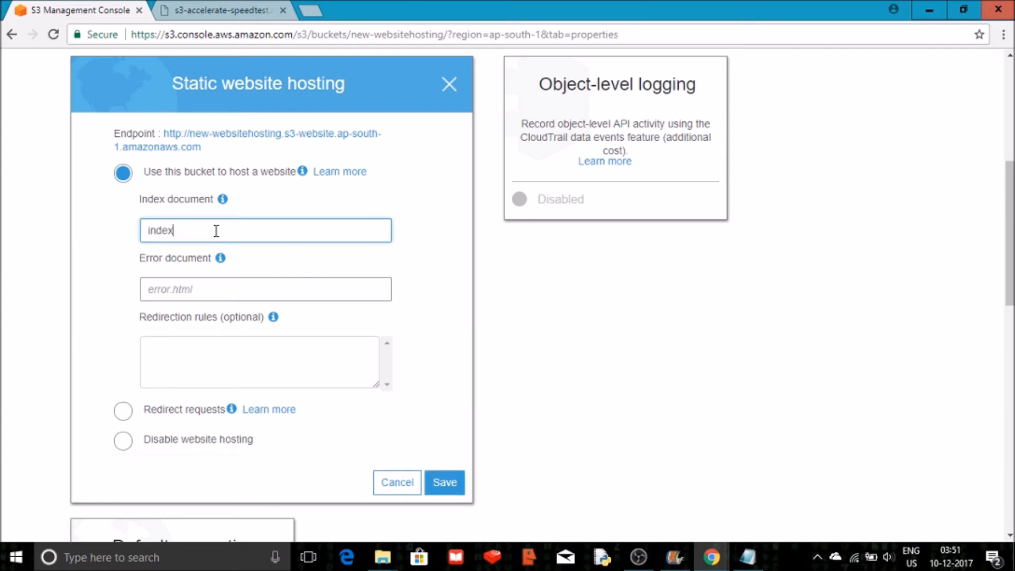
type(".html")
left_click(196, 293)
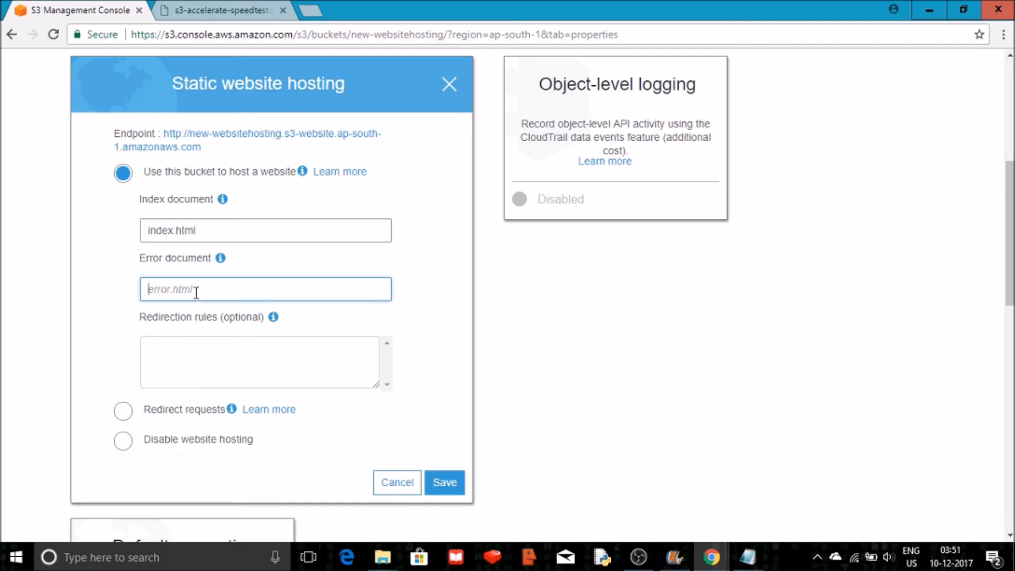
type("error.html")
left_click(453, 482)
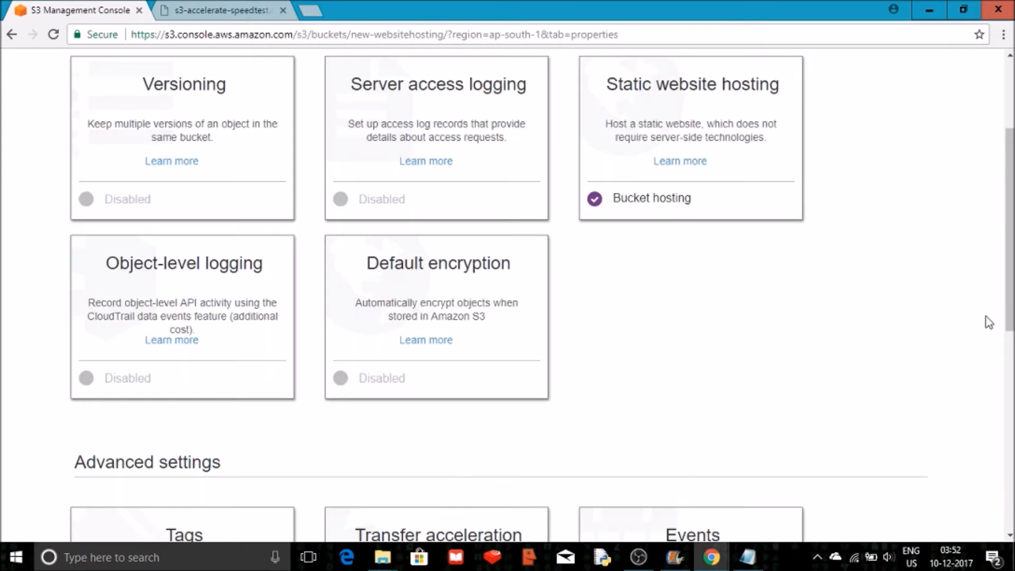
Switch to the Notepad document and begin an HTML page with the <htlm> and <head> tags.
left_click_drag(1011, 312, 1011, 240)
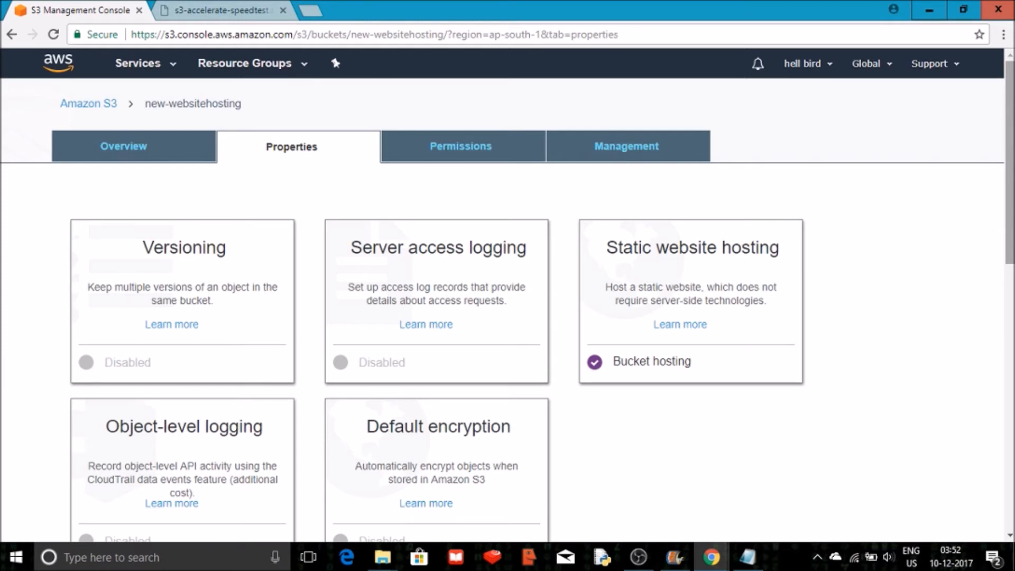
left_click(927, 15)
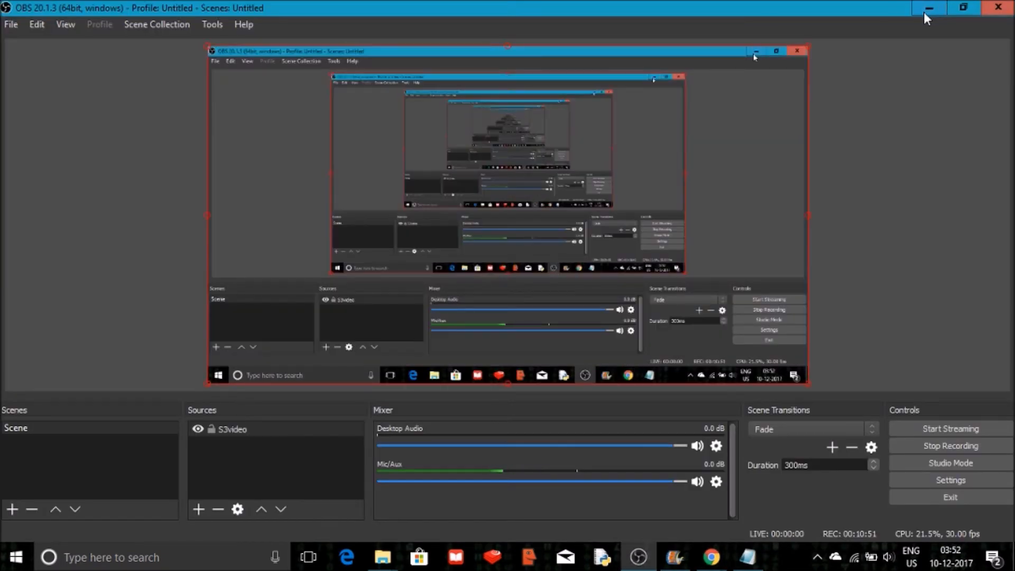
left_click(924, 12)
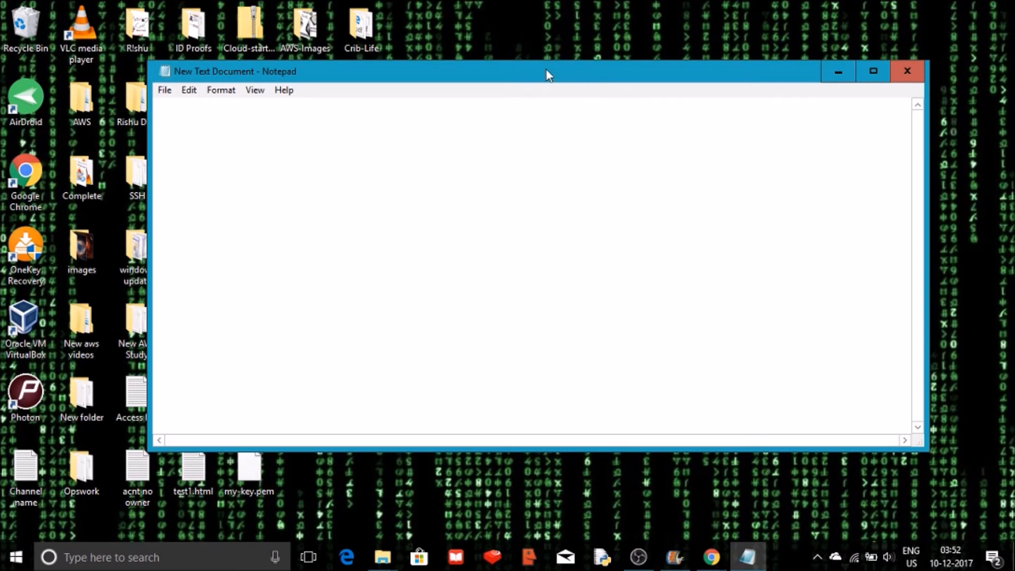
left_click_drag(546, 72, 620, 61)
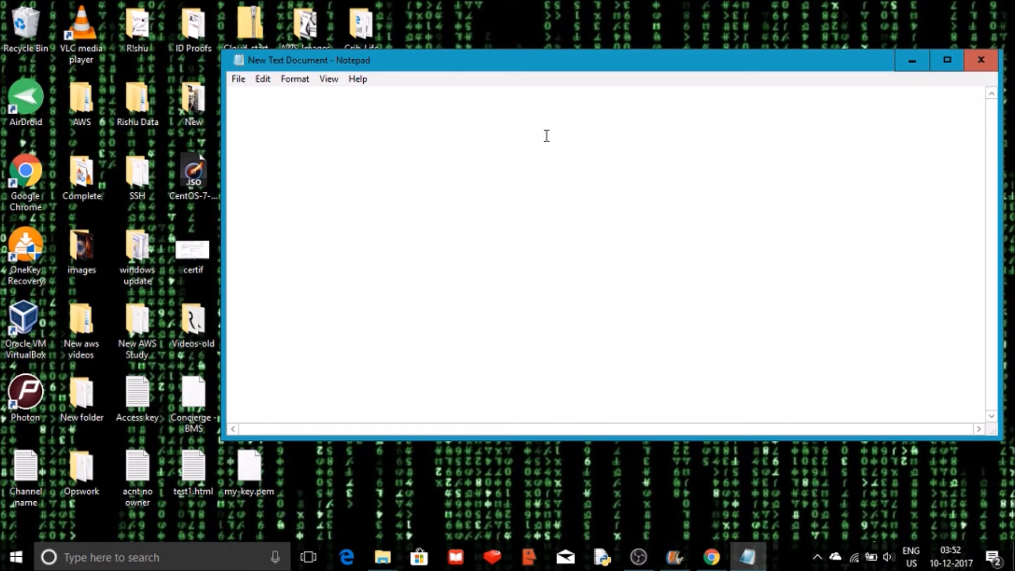
type("<>")
type("htlm")
type("<>")
type("head")
key("BackSpace")
key("BackSpace")
key("BackSpace")
key("BackSpace")
key("Left")
type("head")
key("Right")
type("<>")
key("Left")
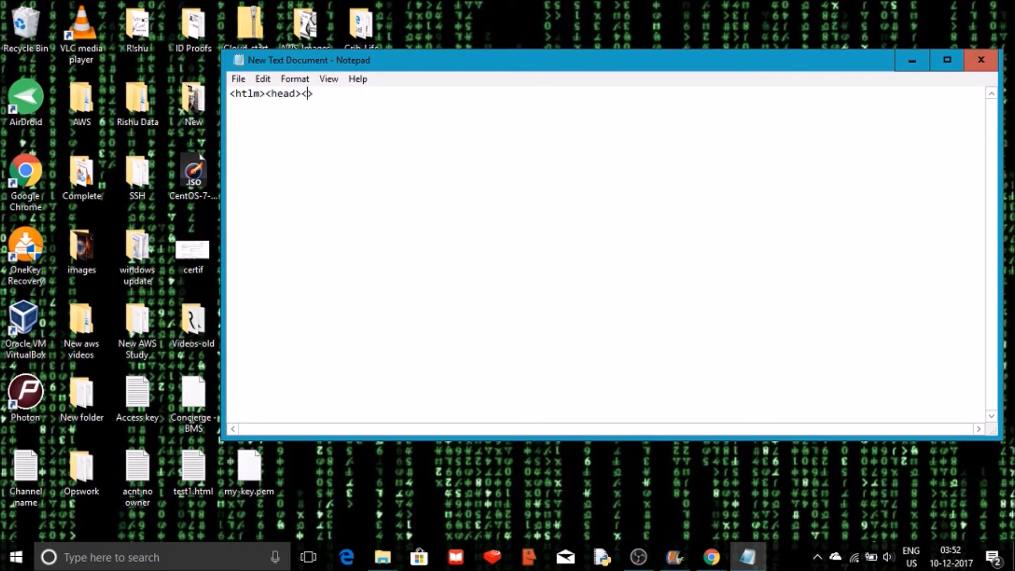
type("title>Hello<>")
Add a title reading Hello and close the title and head tags.
key("Left")
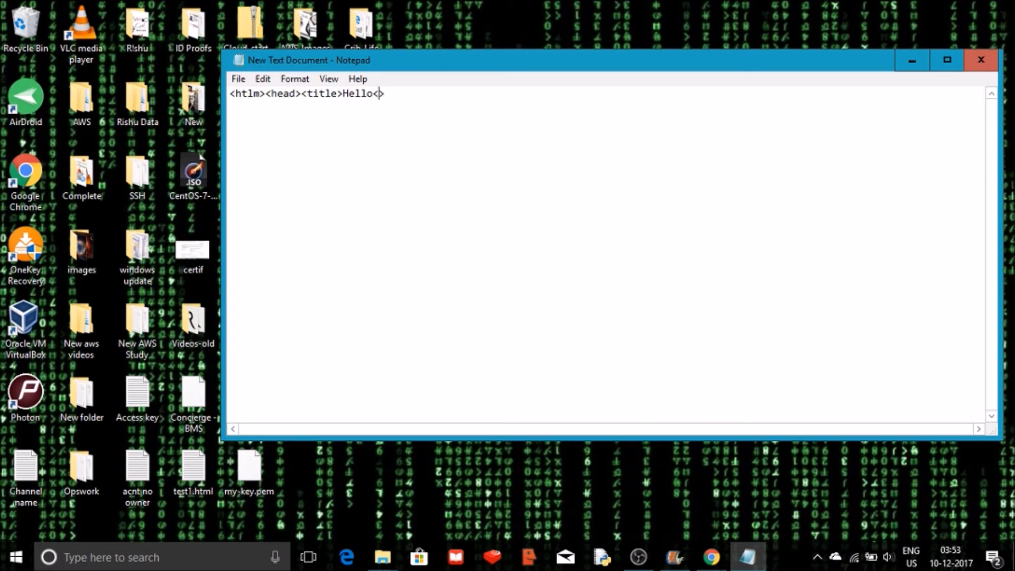
type("/title")
type("<>")
key("Left")
type("/head")
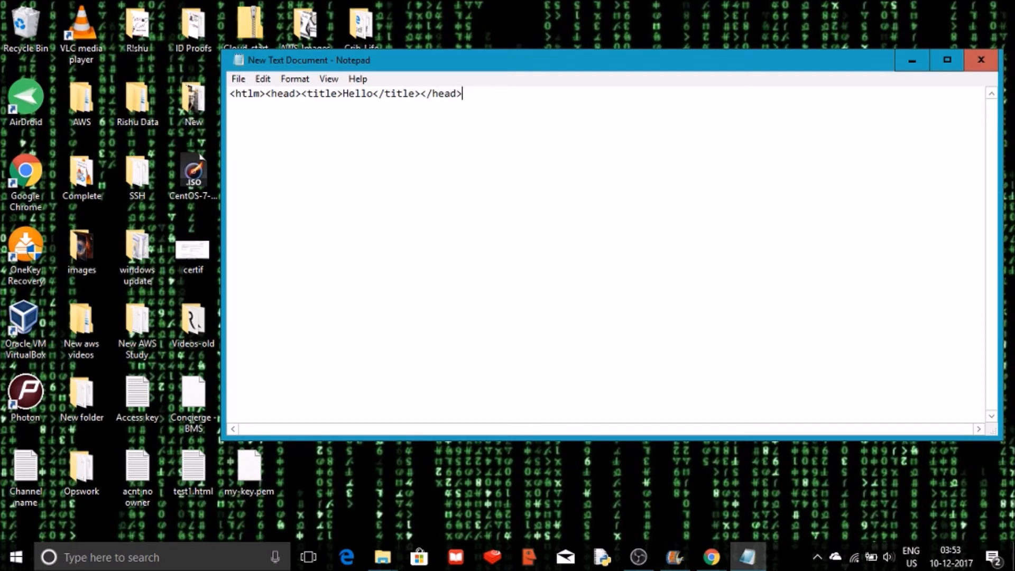
Add a body with an h1 heading reading hello beautifull people.
type("</head><body><>")
key("Left")
type("h1")
key("Right")
type("hel")
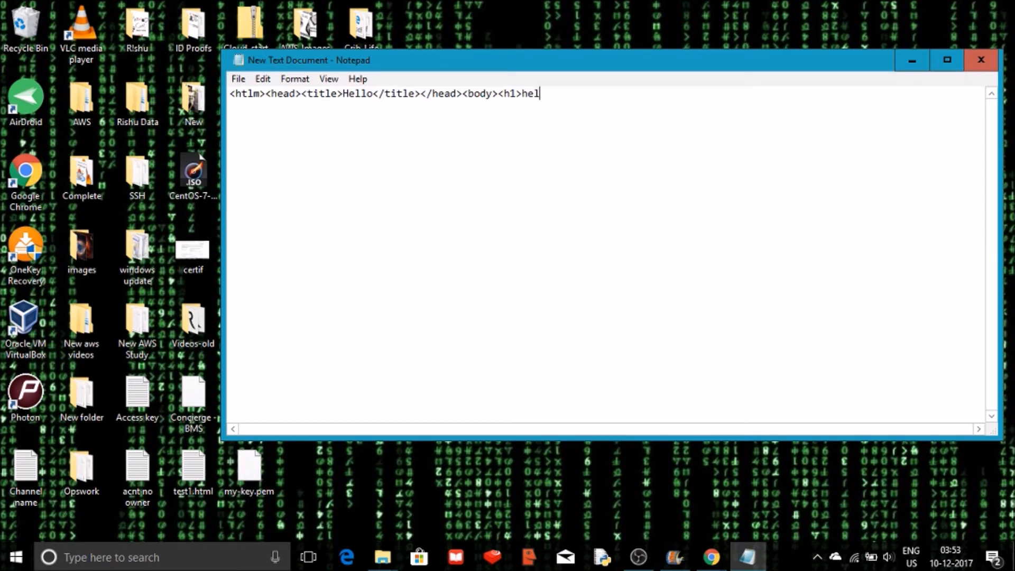
type("lo beautifull peop")
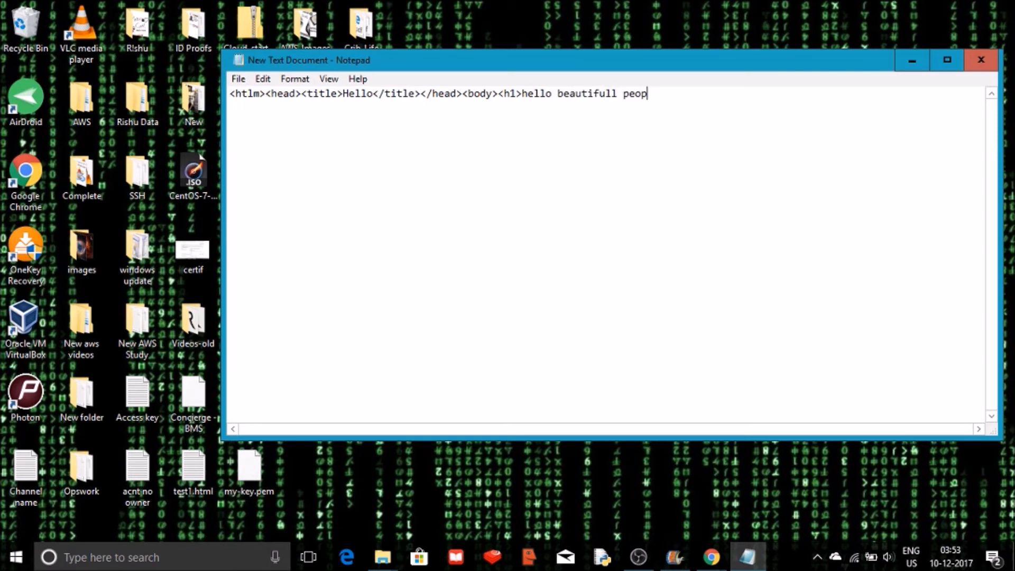
type("le<>")
Close the h1, body and html tags at the end of the page.
key("Left")
type("h")
key("Left")
type("/")
key("Right")
type("1")
key("Right")
type("<>")
key("Left")
type("/body")
key("Right")
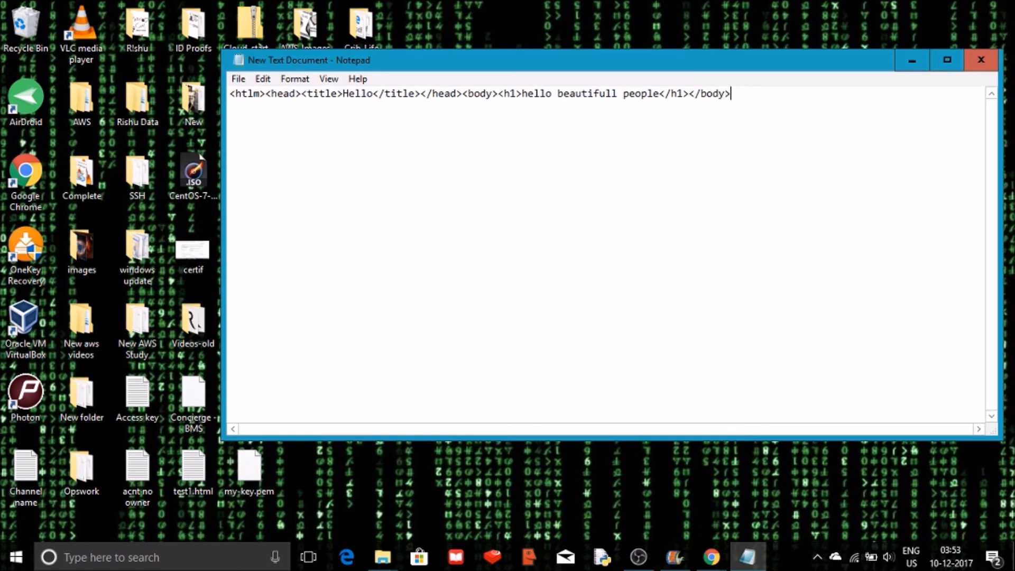
type("<>")
key("Left")
type("/html")
key("Right")
Save the document to the Desktop as index.html with the file type set to All Files.
left_click(239, 80)
left_click(273, 146)
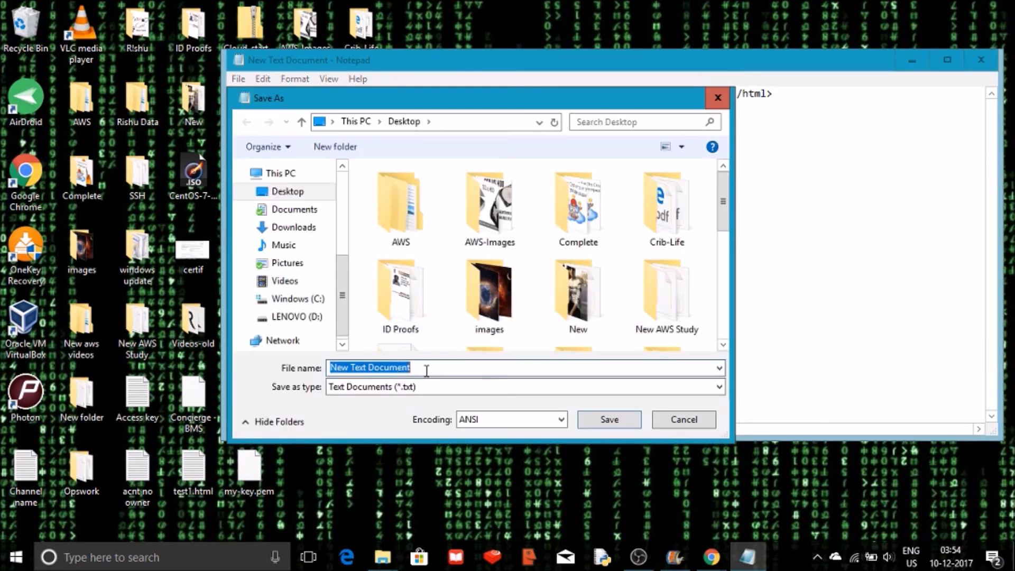
type("i")
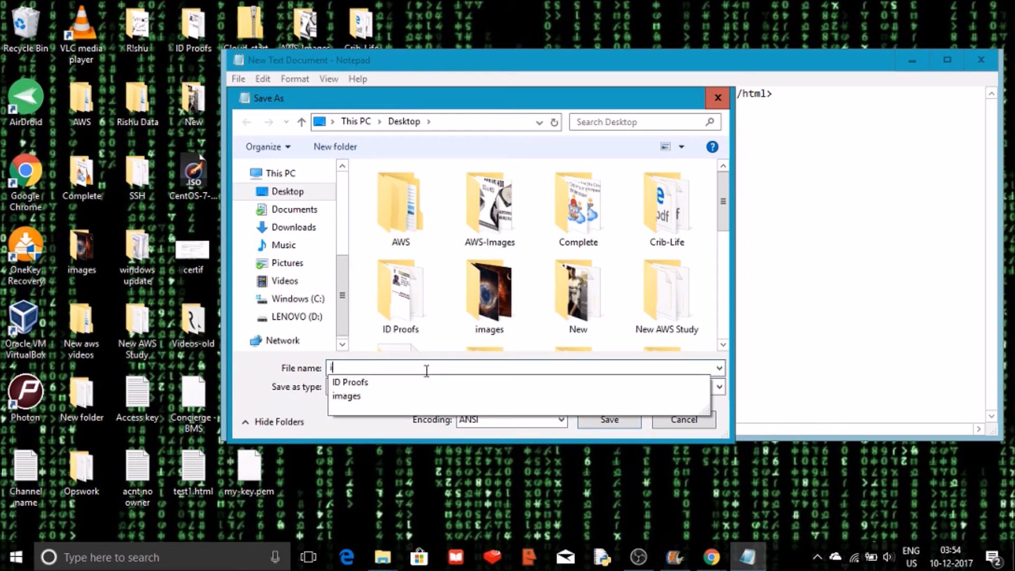
type("ndex.html")
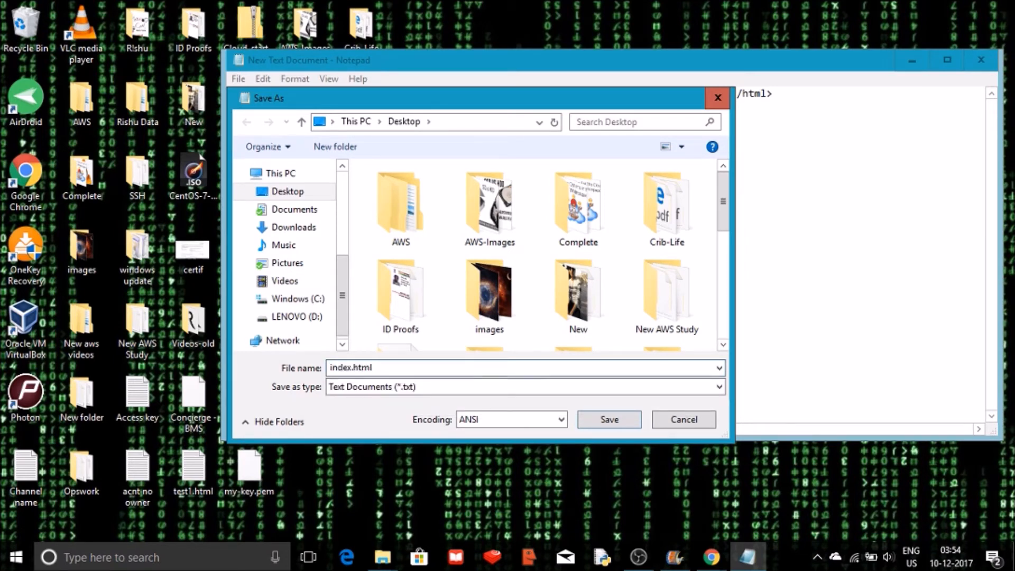
left_click(408, 389)
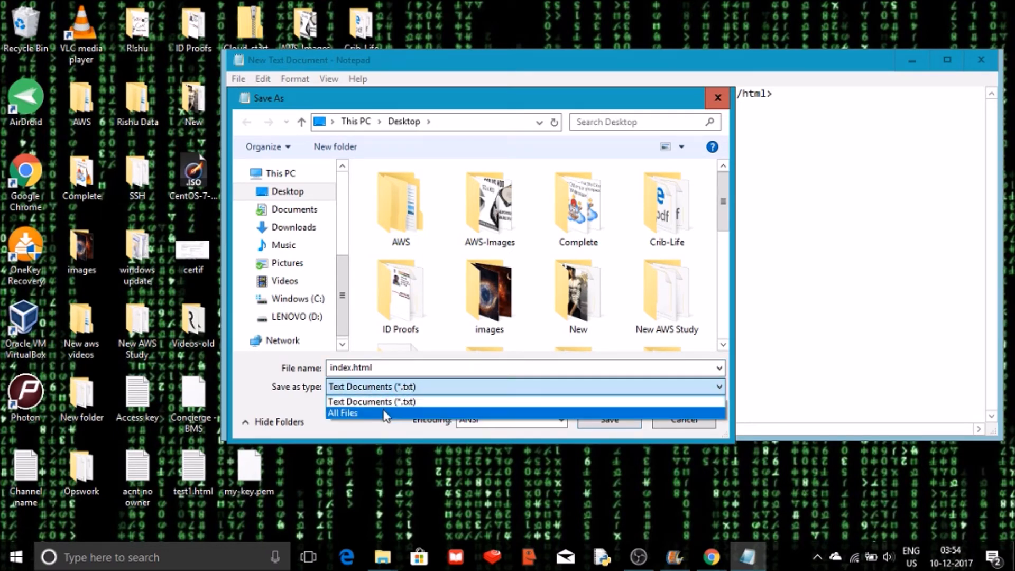
left_click(384, 413)
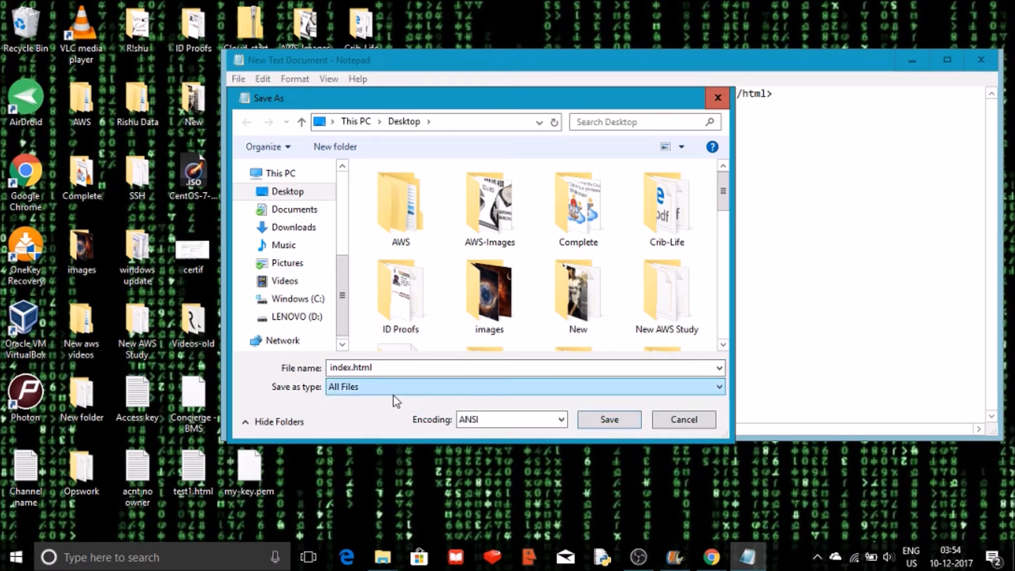
left_click(609, 420)
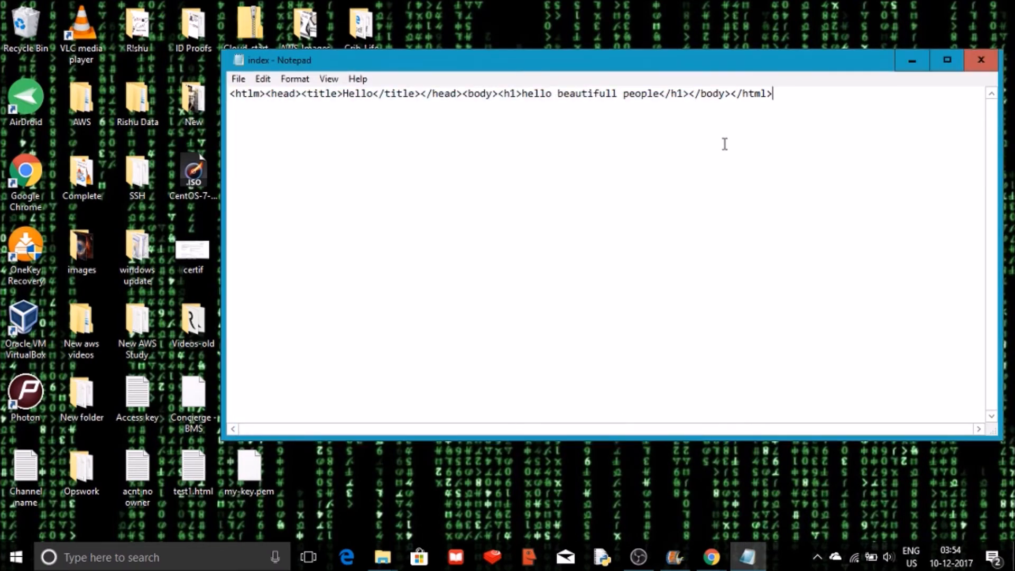
In the error document, replace the heading text with Bye bye world.
left_click_drag(621, 65, 833, 36)
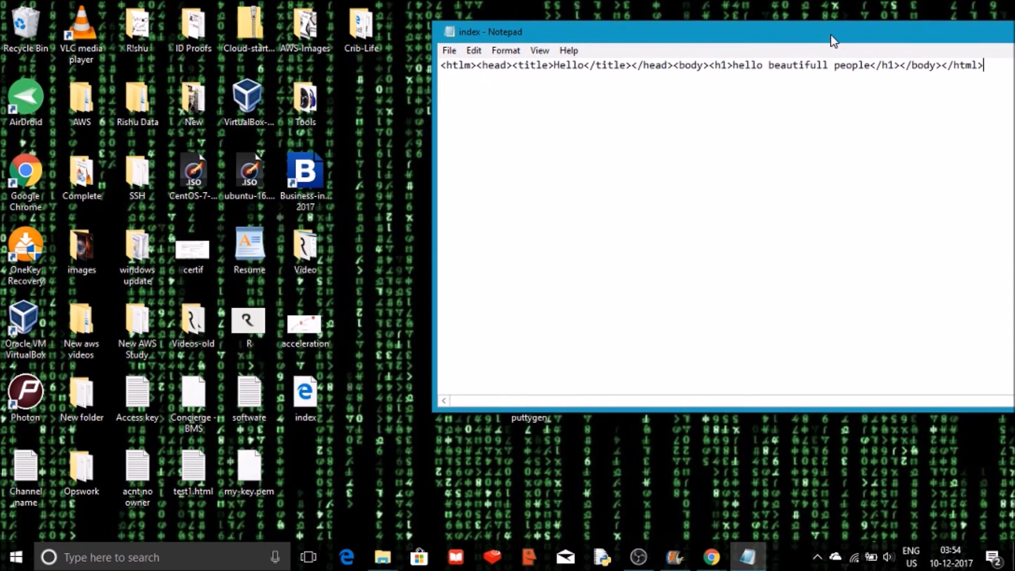
left_click(293, 405)
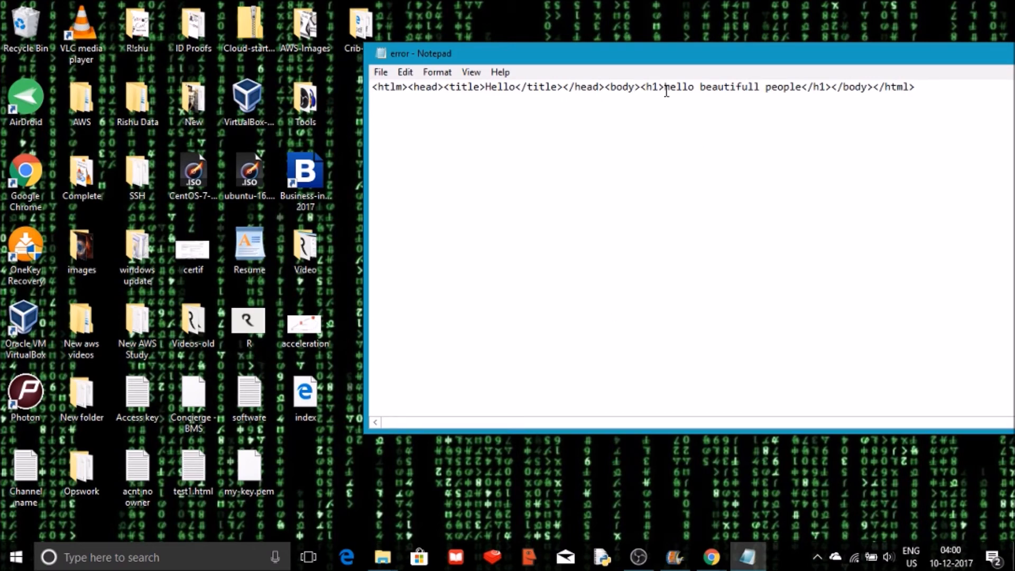
left_click_drag(665, 89, 802, 89)
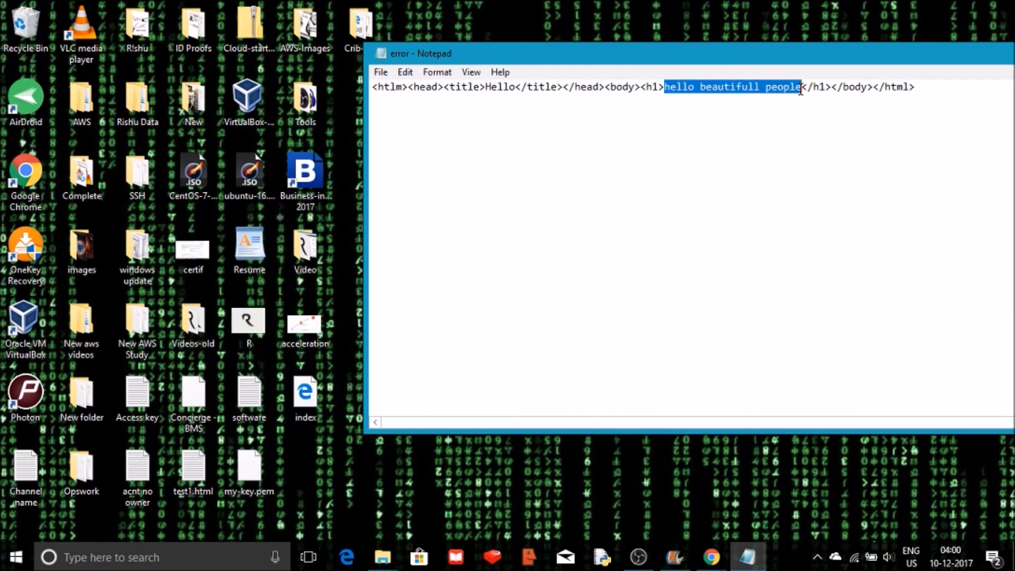
type("Bye bye wo")
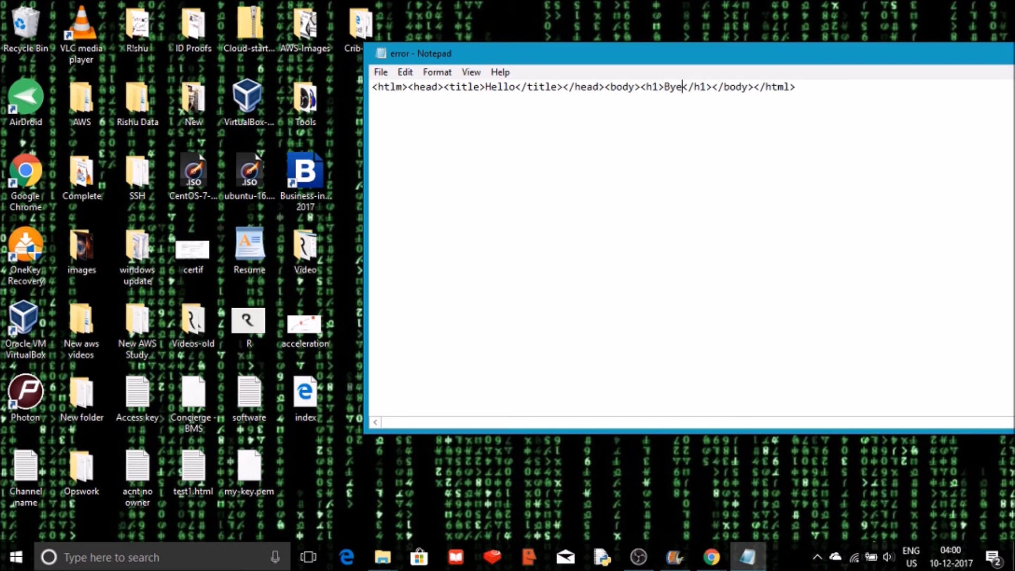
type("rld")
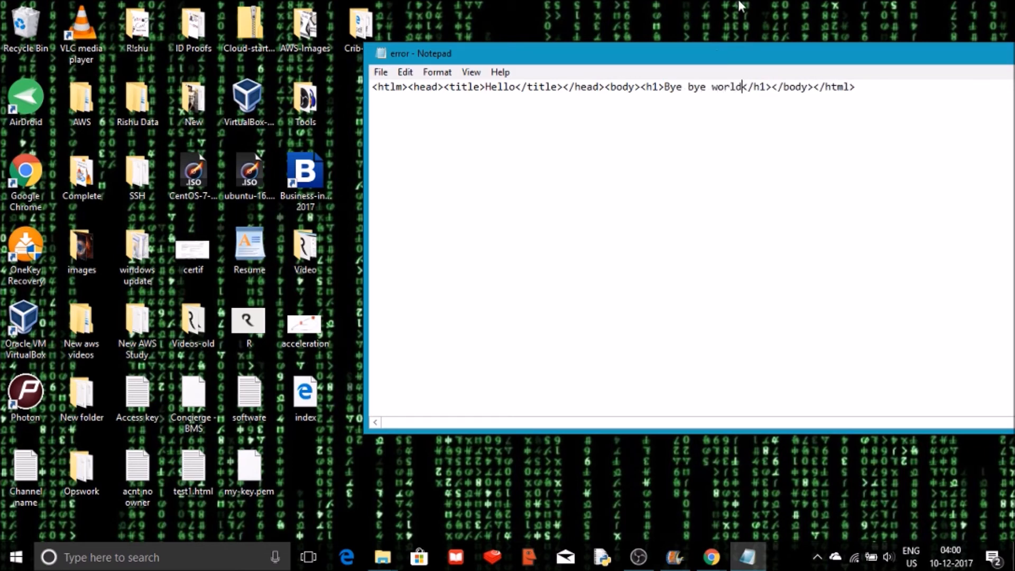
Save this document to the Desktop as error.html with the file type set to All Files.
left_click(386, 77)
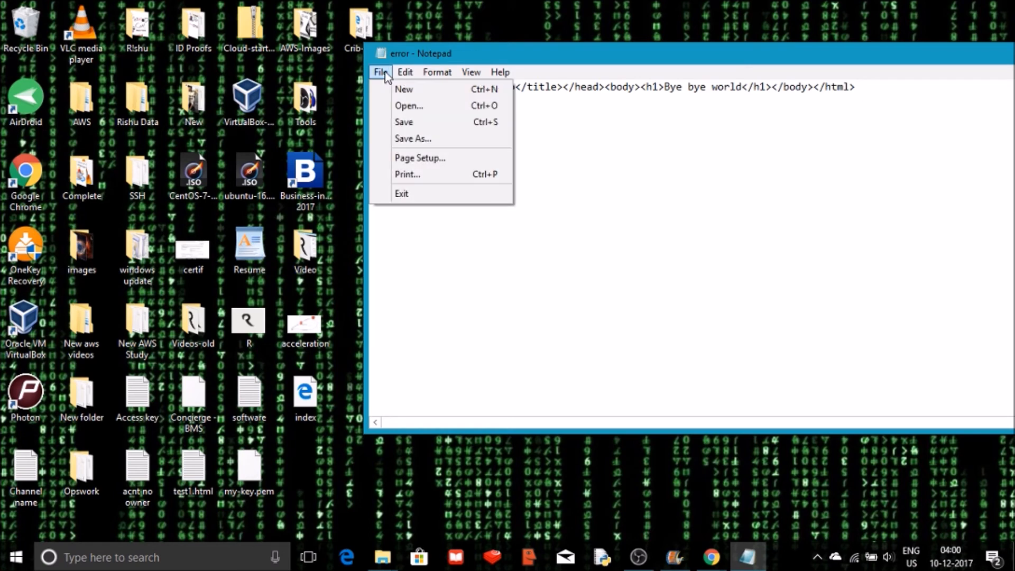
left_click(415, 139)
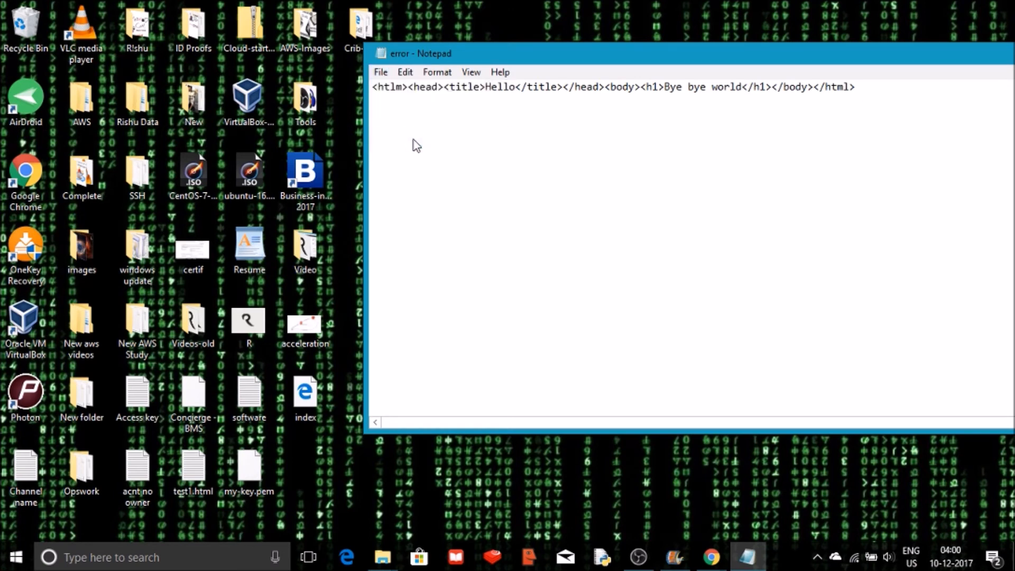
type("error.html")
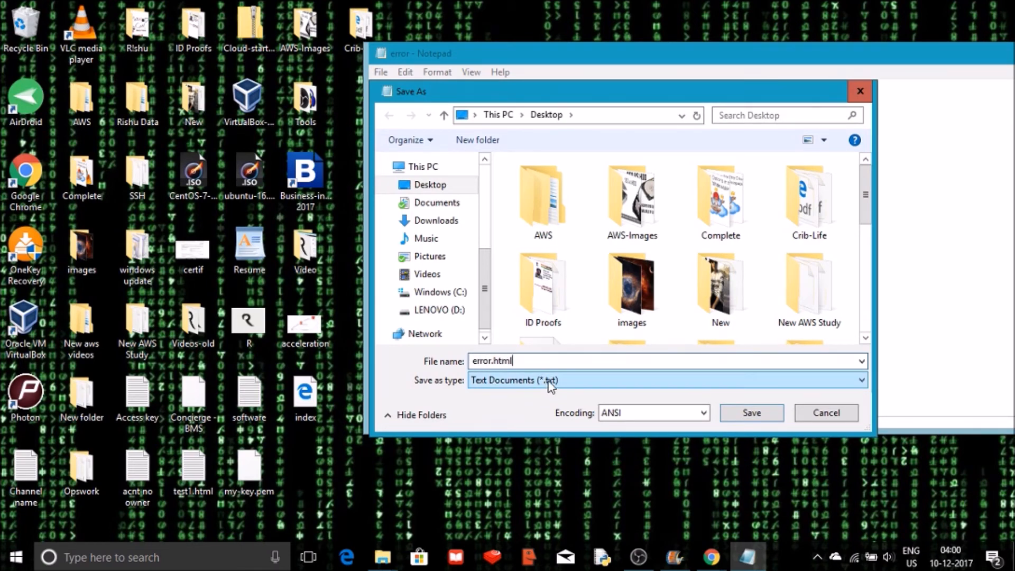
left_click(549, 380)
left_click(535, 406)
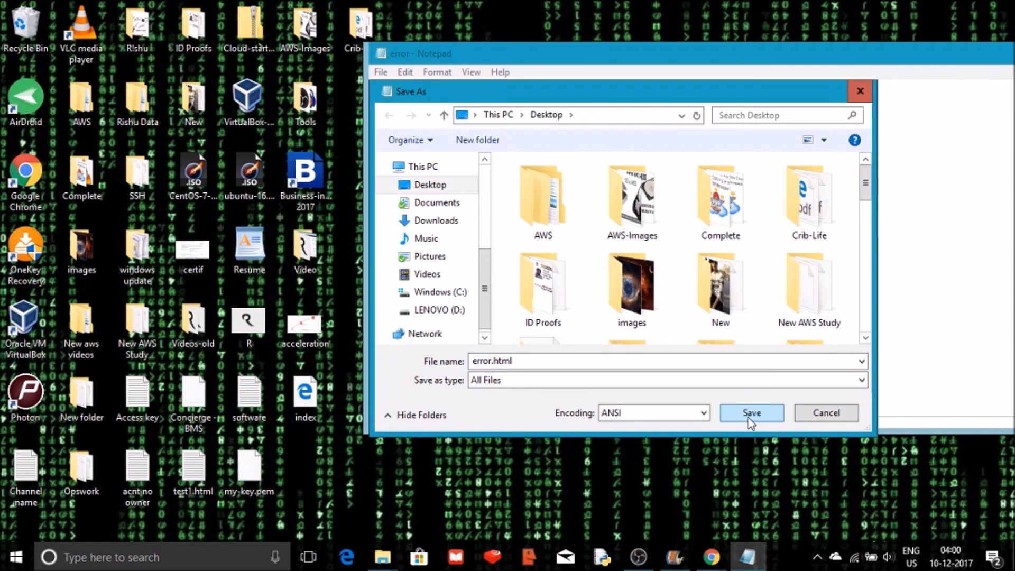
left_click(752, 413)
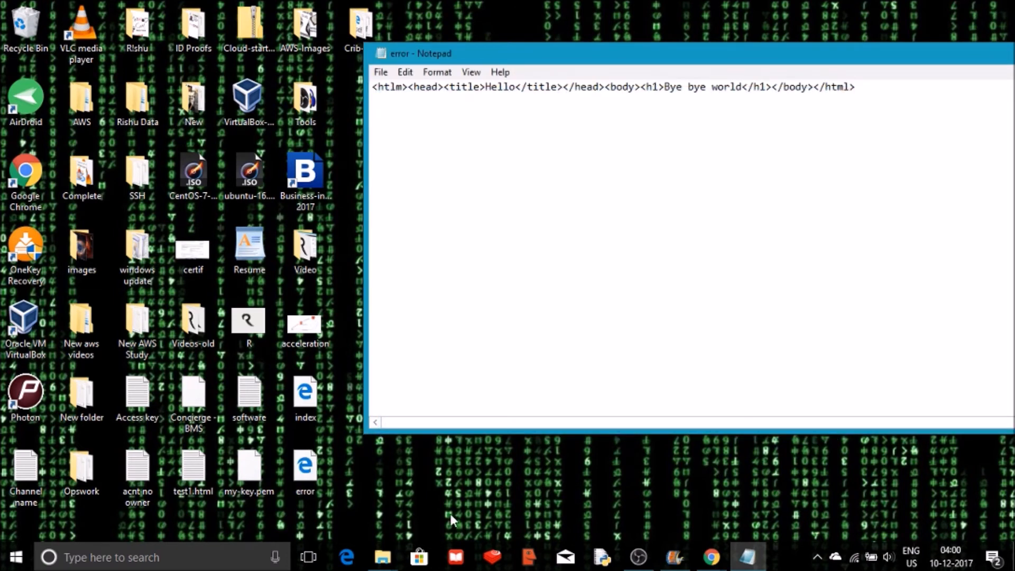
Close the Notepad window.
left_click(309, 479)
left_click(309, 411)
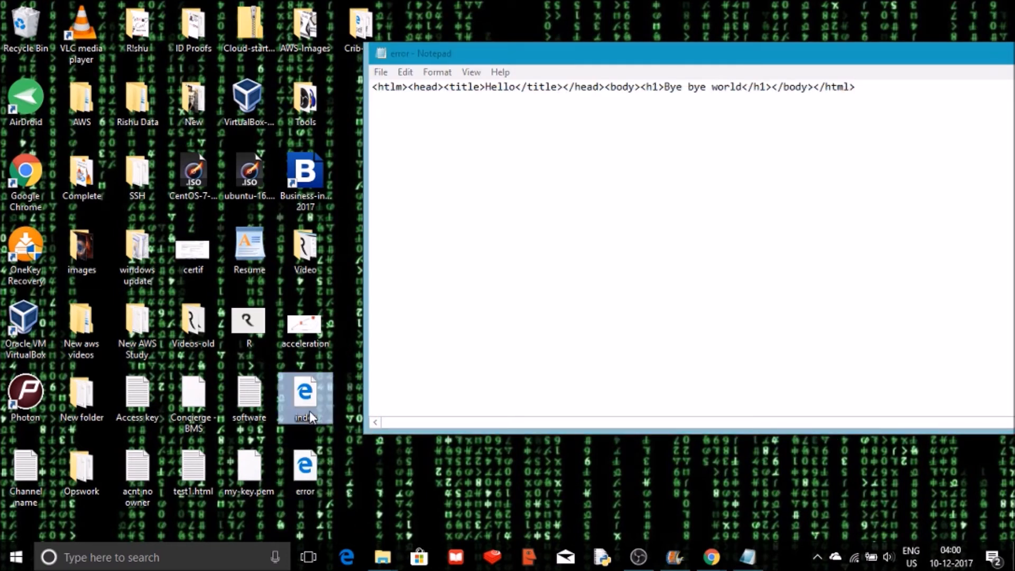
left_click_drag(929, 61, 756, 92)
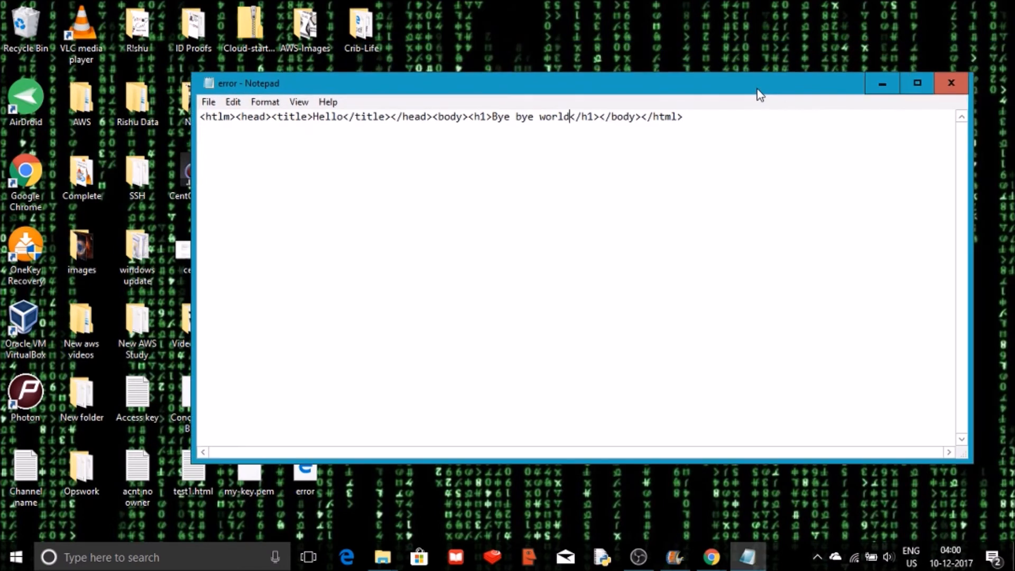
left_click(962, 83)
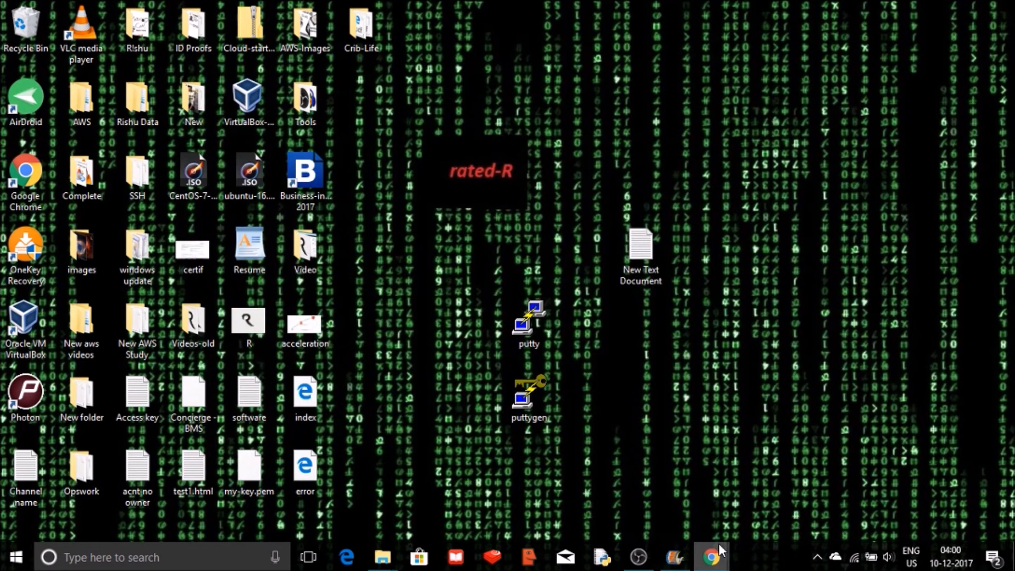
Switch to the S3 Management Console in Chrome and open the new-websitehosting bucket.
mouse_move(718, 543)
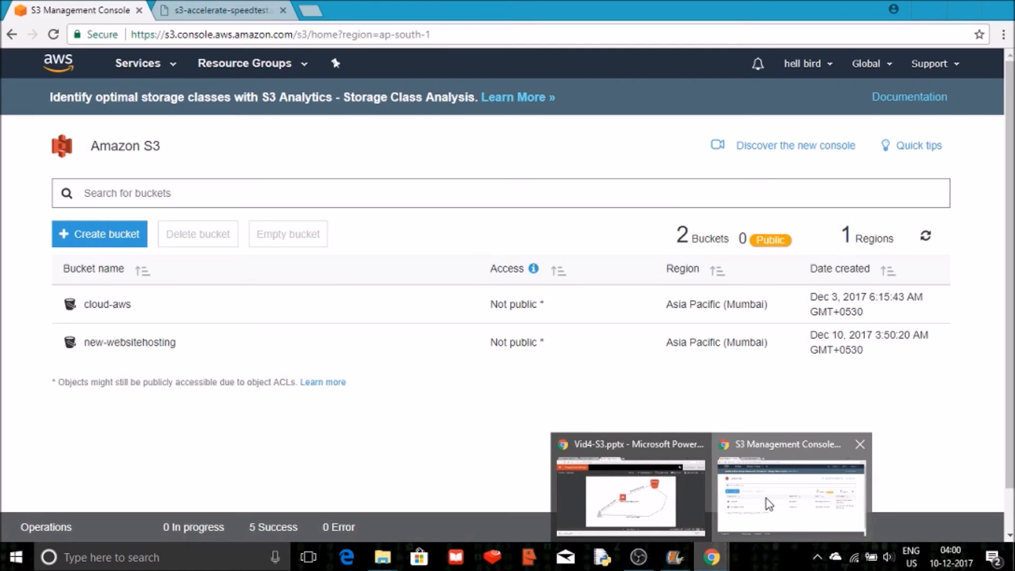
left_click(766, 498)
left_click(170, 347)
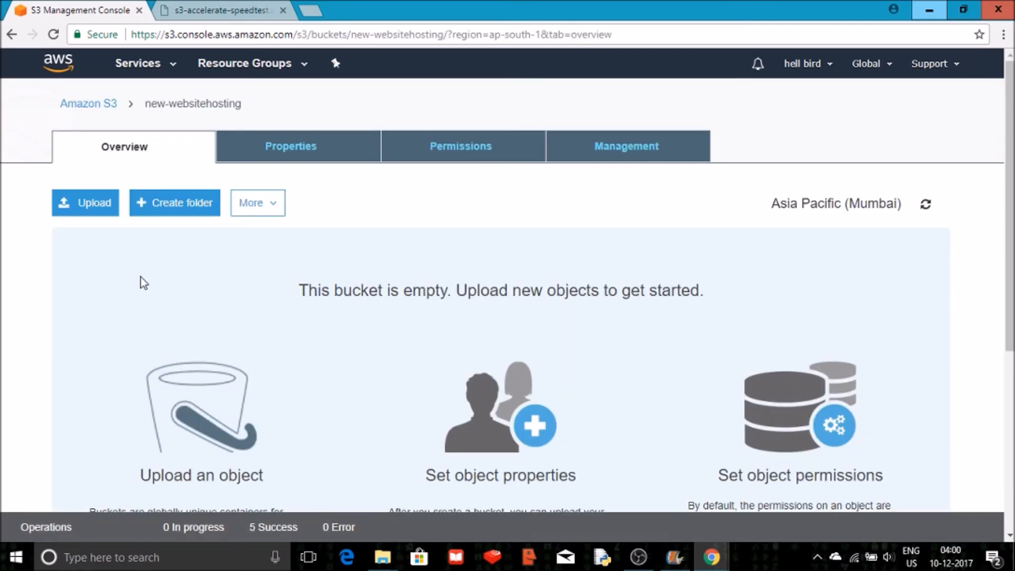
Start an upload, add the index file from the Desktop, and continue to the permissions step.
left_click(97, 207)
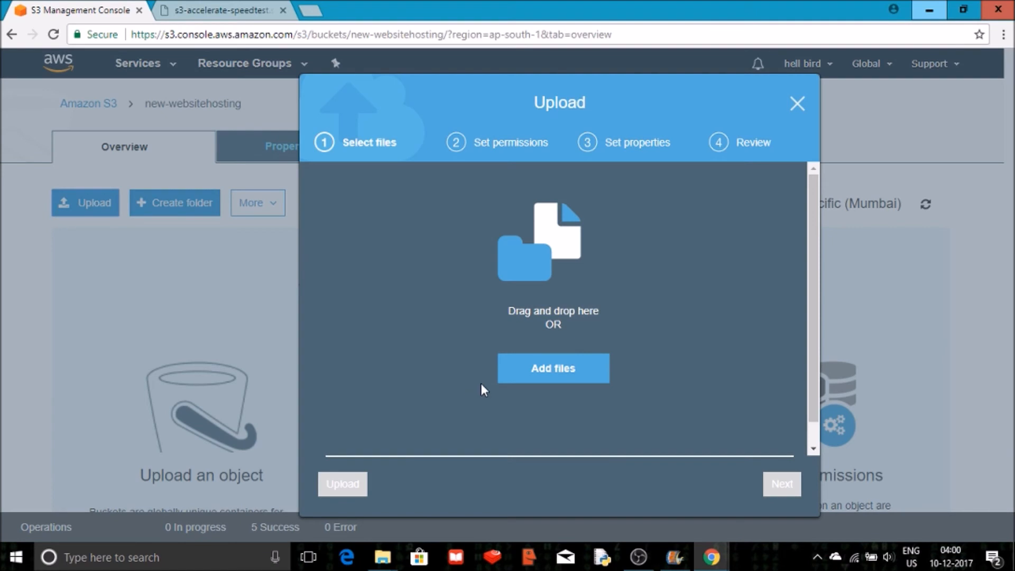
left_click(556, 367)
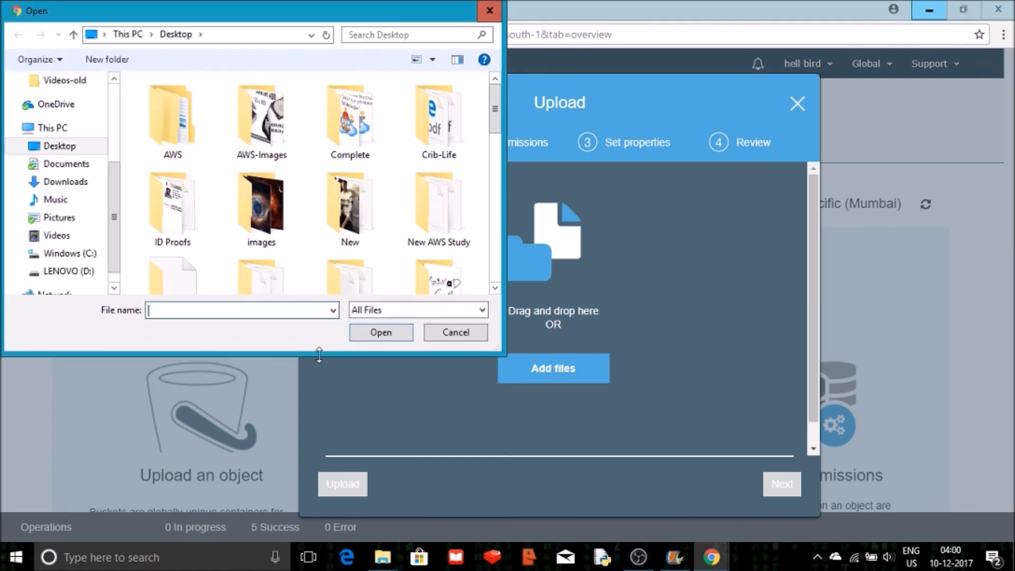
left_click(276, 243)
key("i")
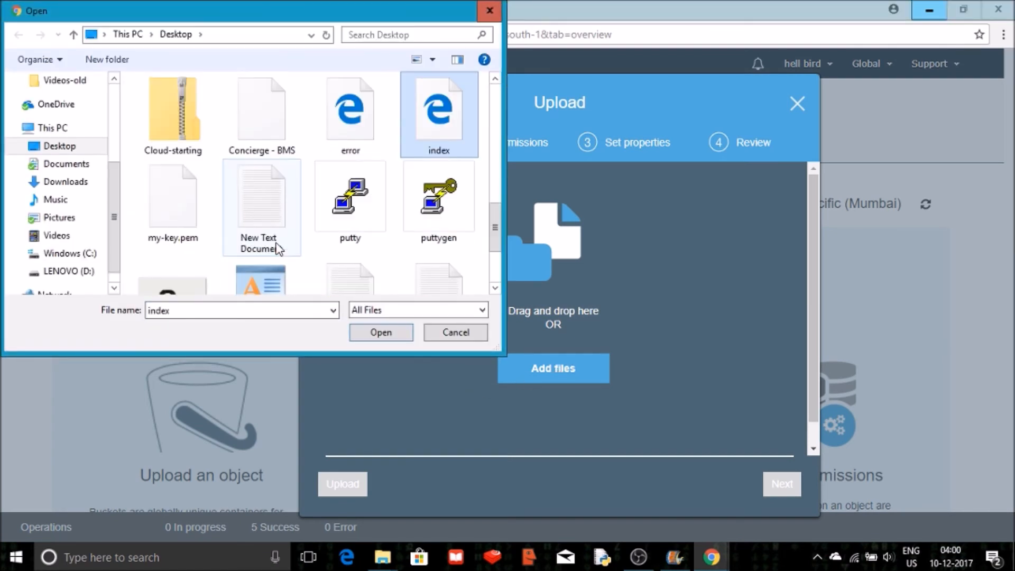
double_click(435, 111)
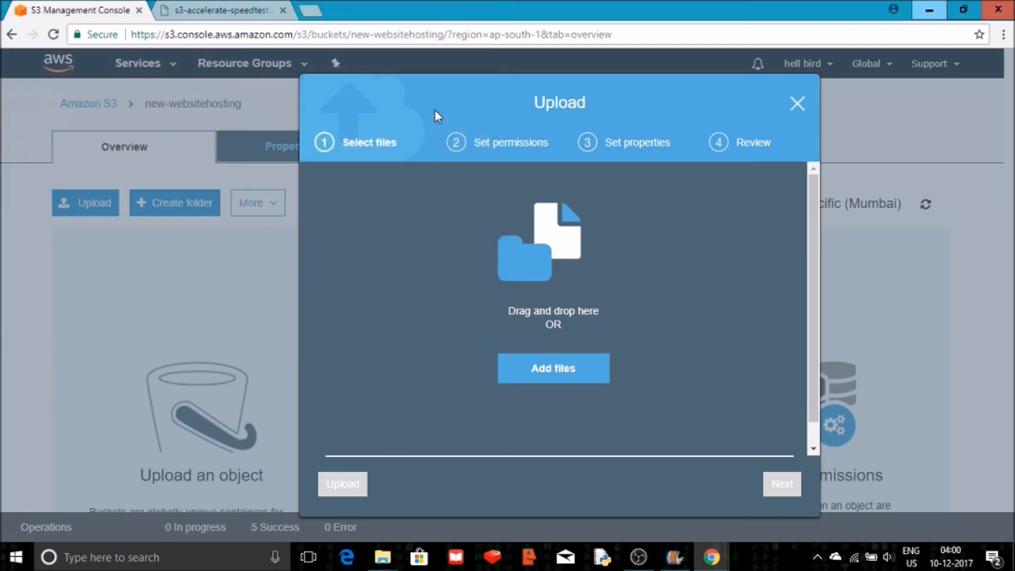
left_click(779, 486)
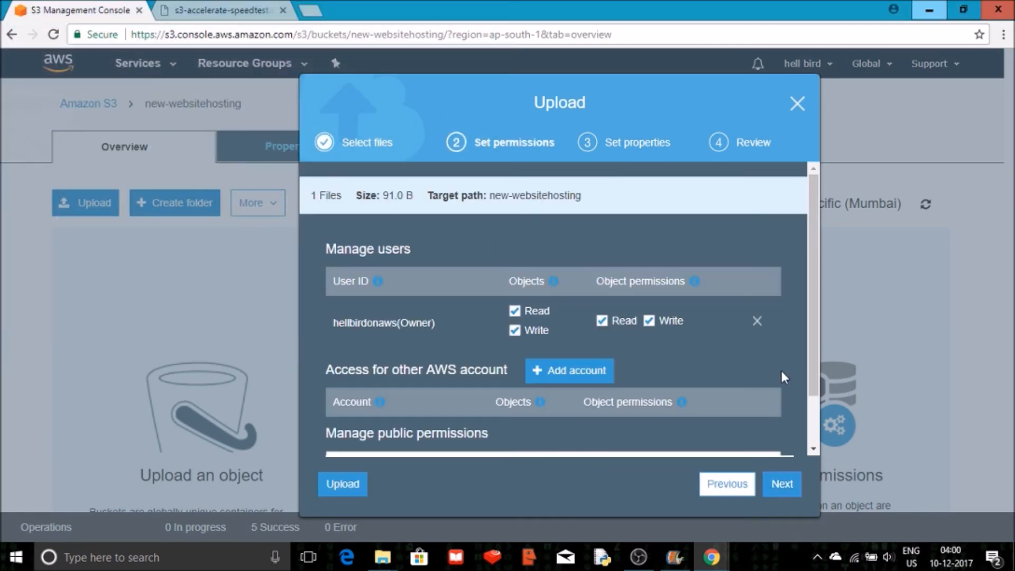
Grant public read access to the uploaded object and continue to the properties step.
left_click_drag(819, 367, 829, 426)
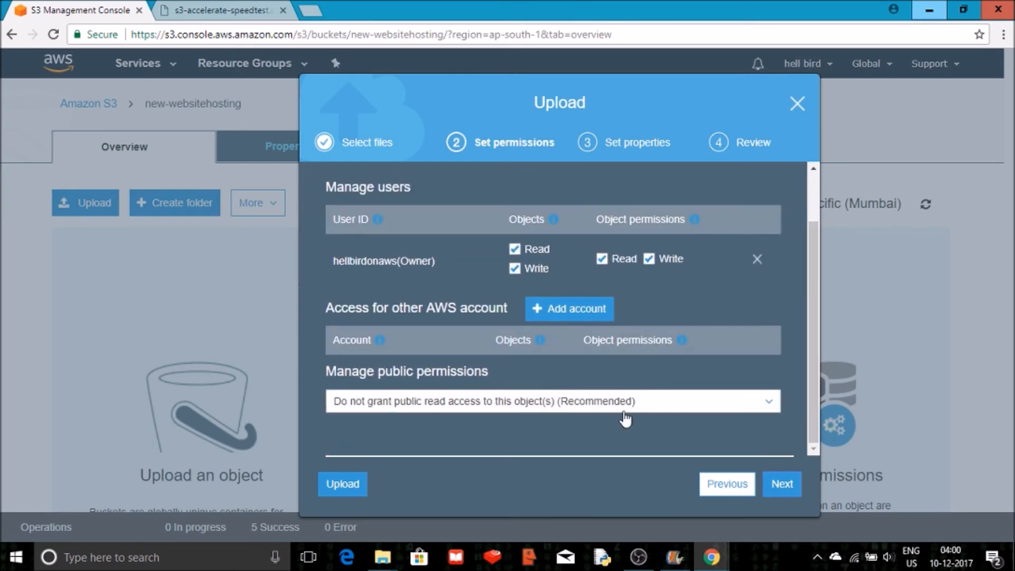
left_click(555, 406)
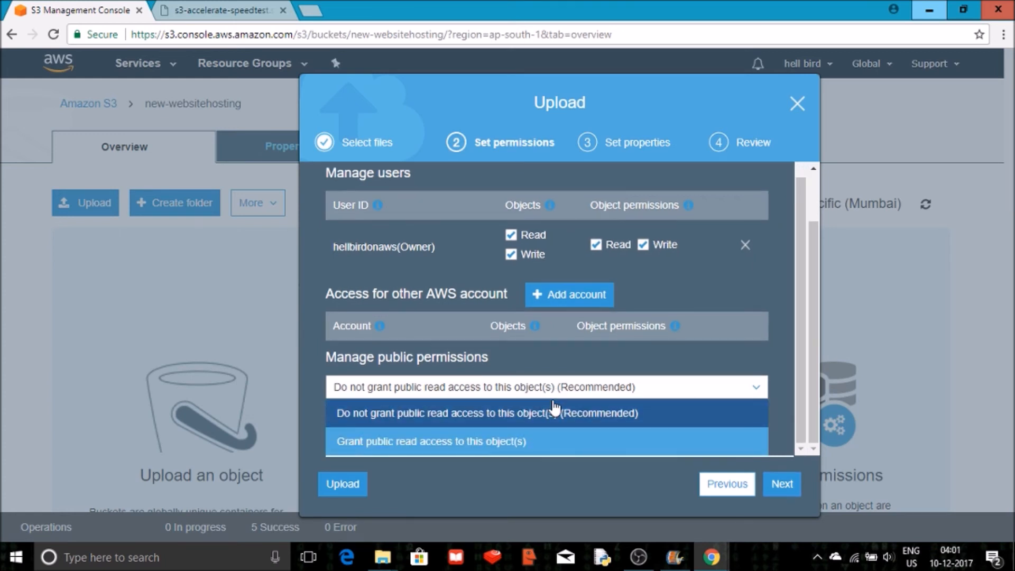
left_click(509, 441)
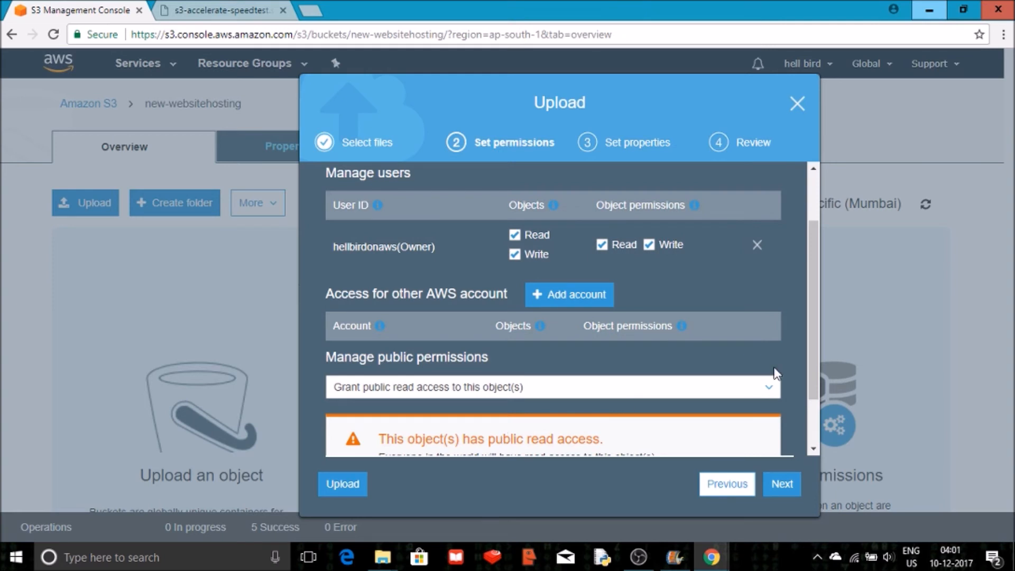
left_click_drag(815, 369, 814, 426)
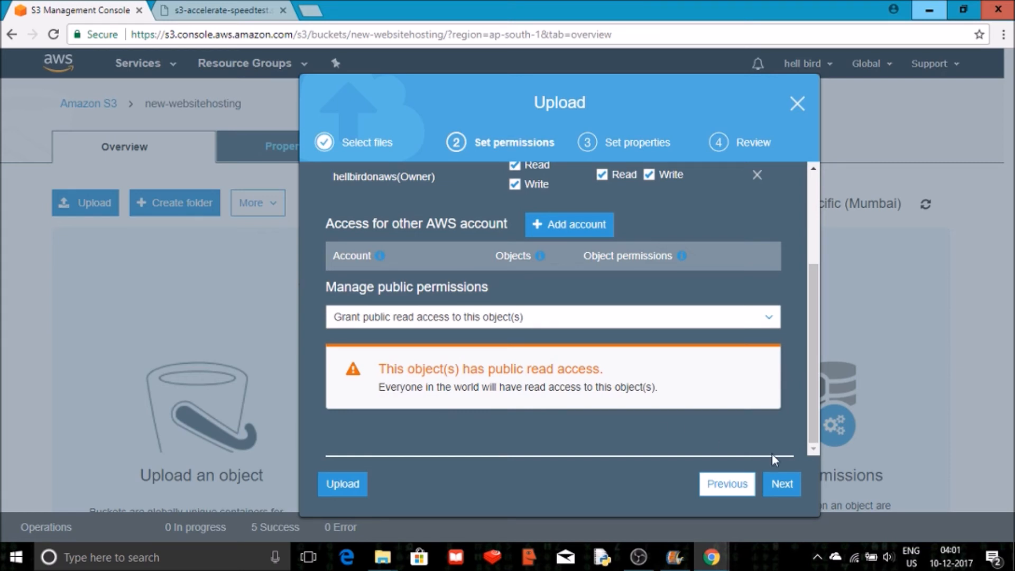
left_click(780, 487)
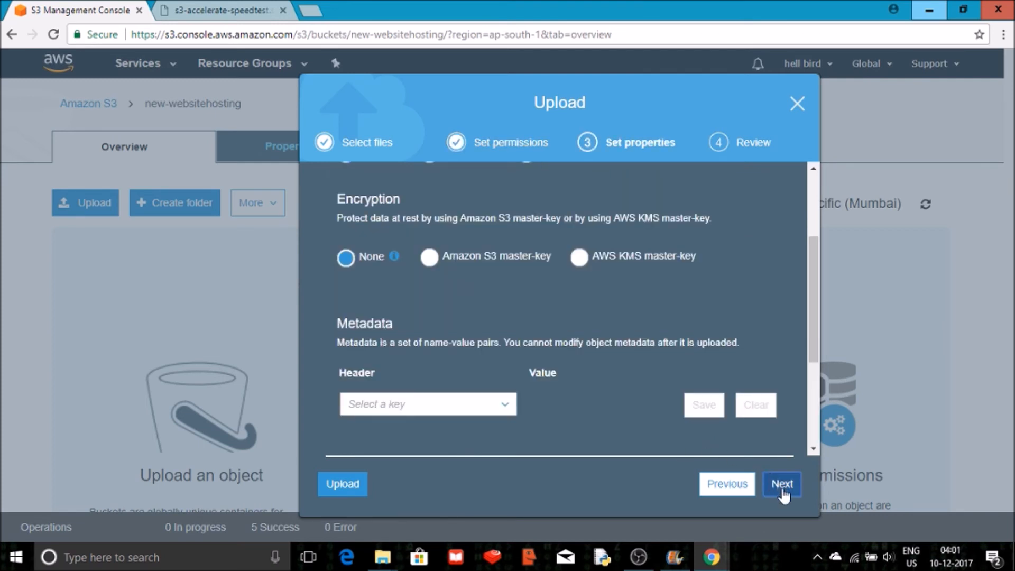
Skip past the properties step and upload the index file.
left_click(782, 485)
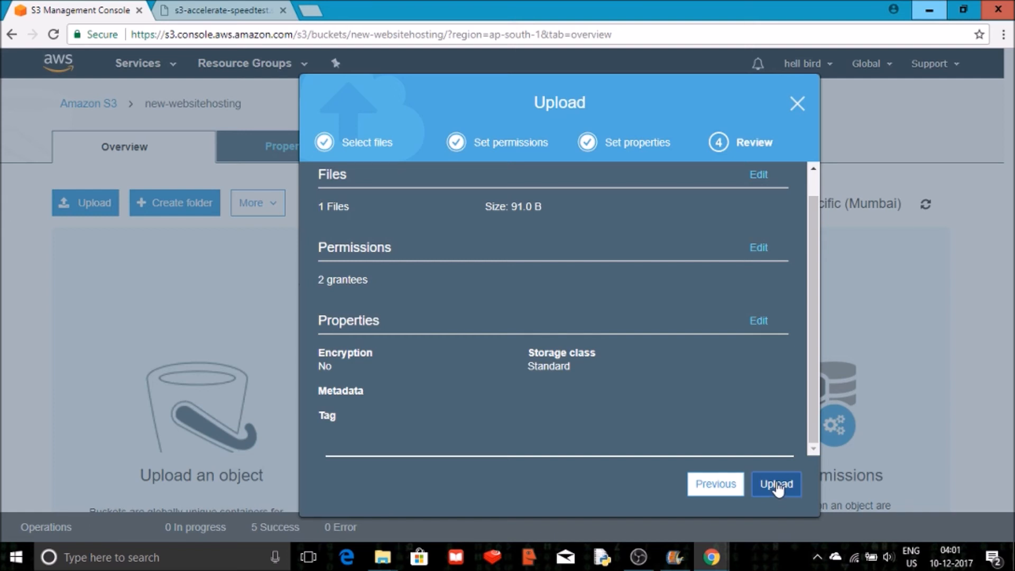
left_click(779, 487)
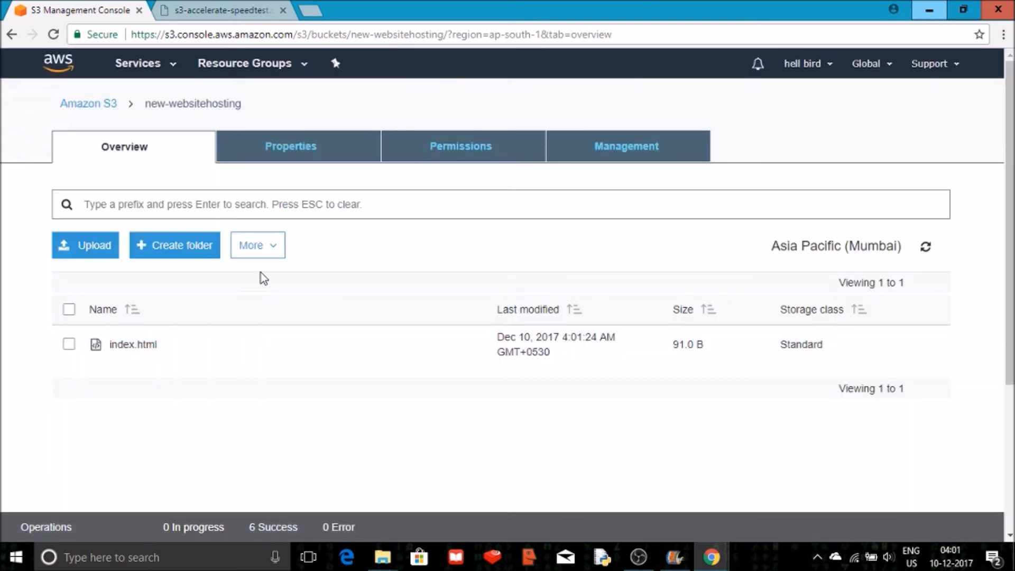
Start another upload, add error.html from the Desktop, and continue to the permissions step.
left_click(97, 249)
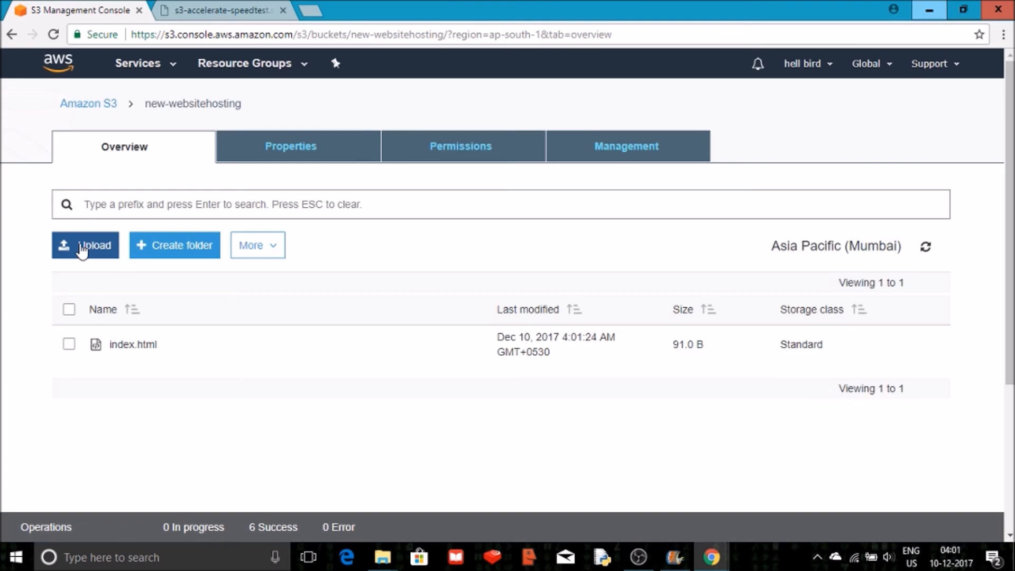
left_click(82, 247)
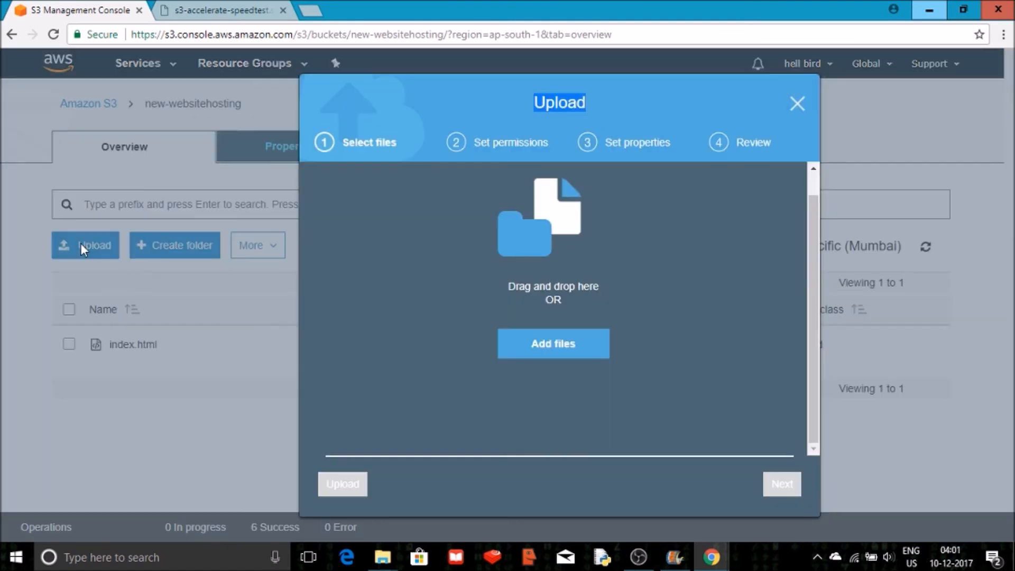
left_click(516, 347)
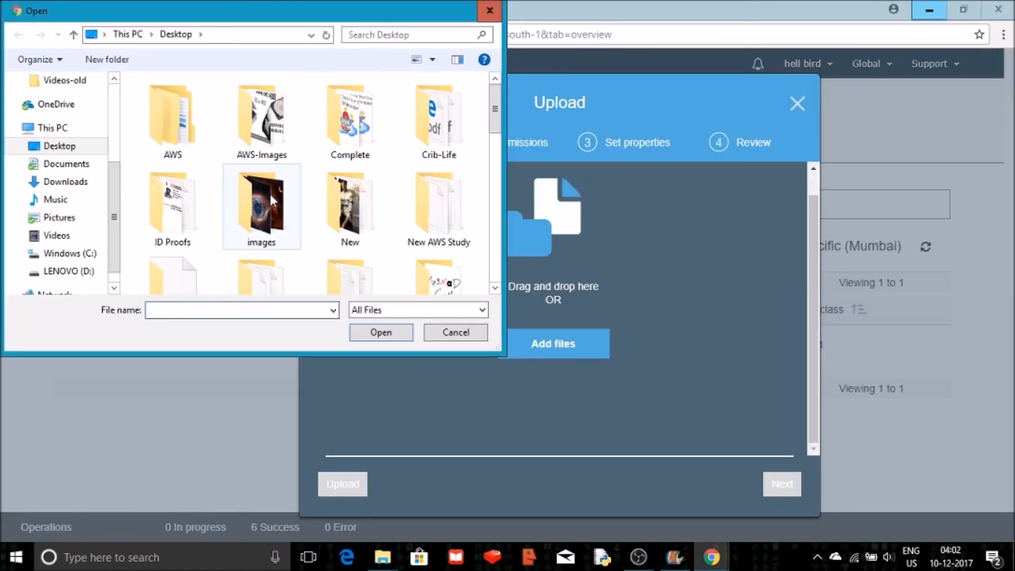
left_click(271, 195)
key("e")
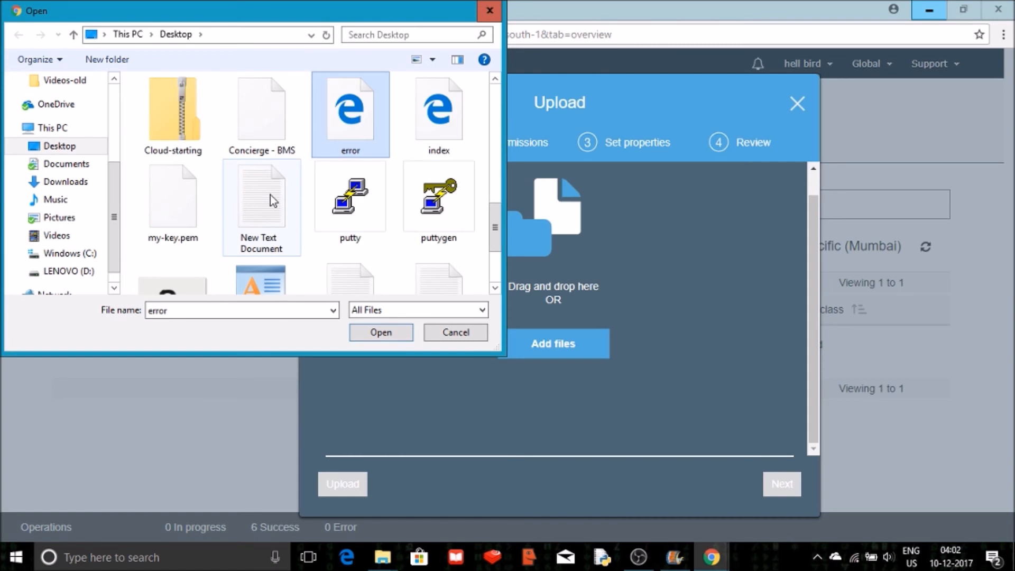
double_click(341, 139)
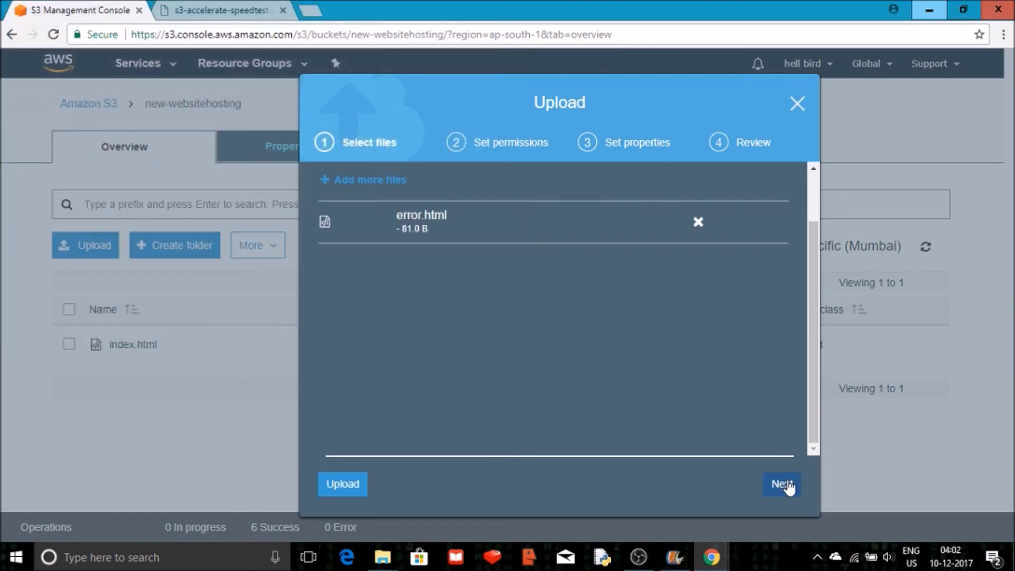
left_click(786, 483)
Grant public read access to the error file and continue to the properties step.
left_click(515, 400)
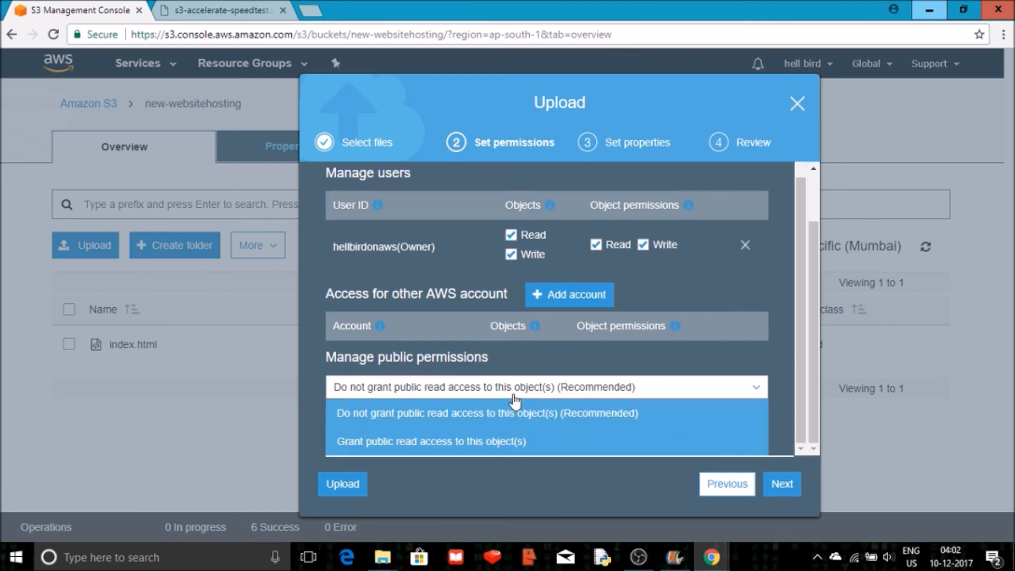
left_click(494, 443)
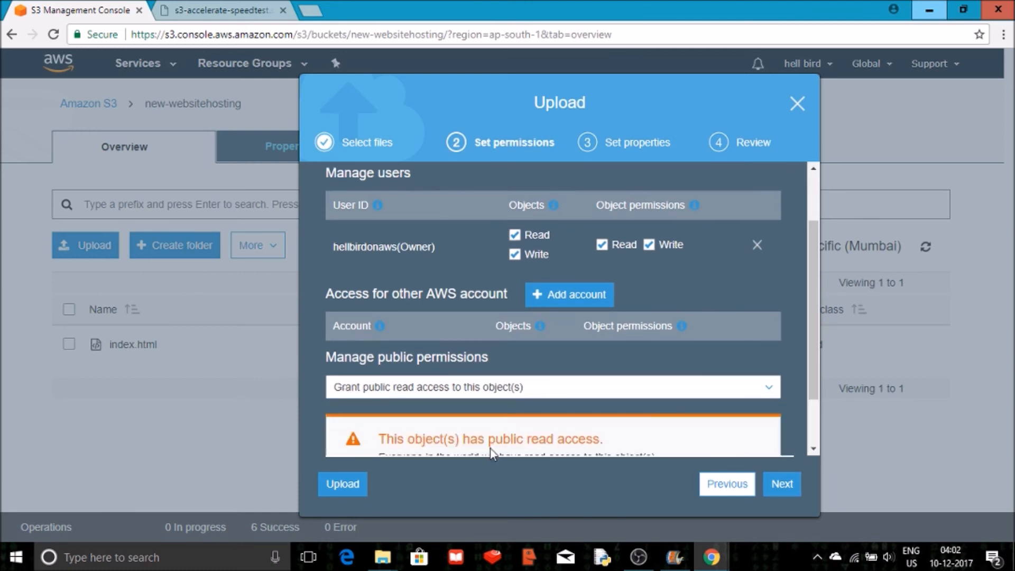
left_click(772, 488)
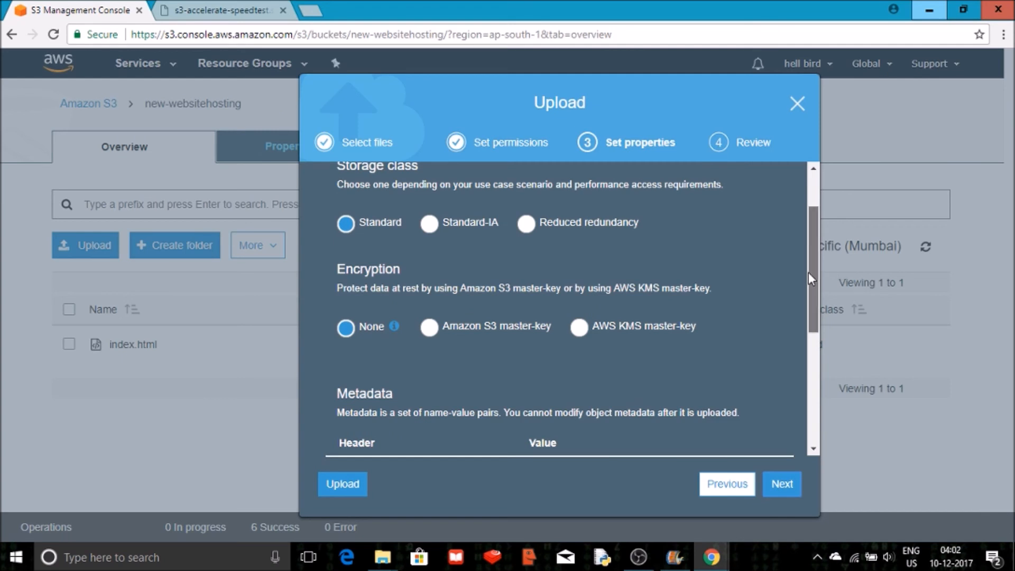
Keep the default properties and upload error.html to the bucket.
scroll(807, 242, "up", 2)
scroll(800, 405, "down", 3)
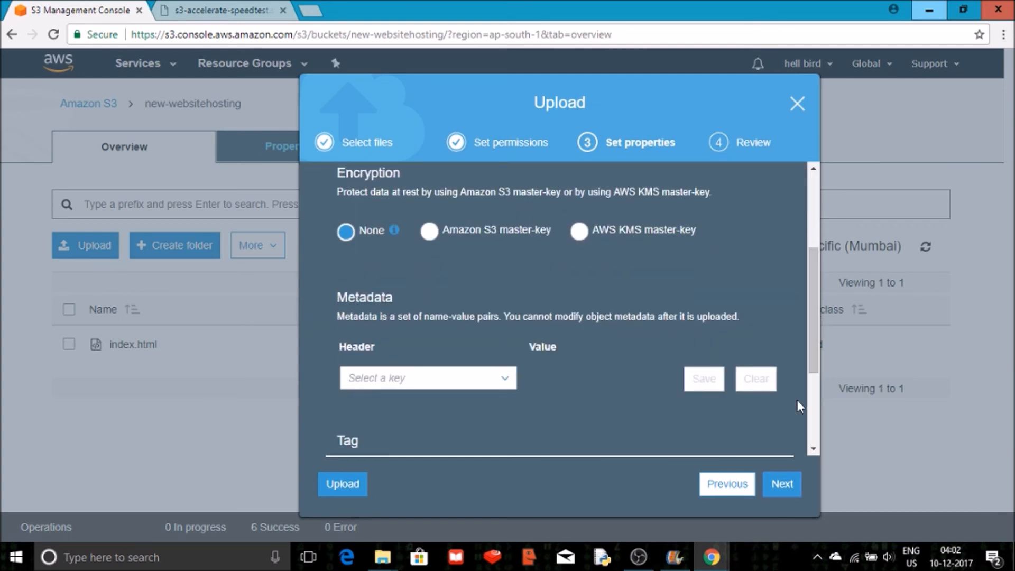
left_click(782, 485)
left_click(785, 484)
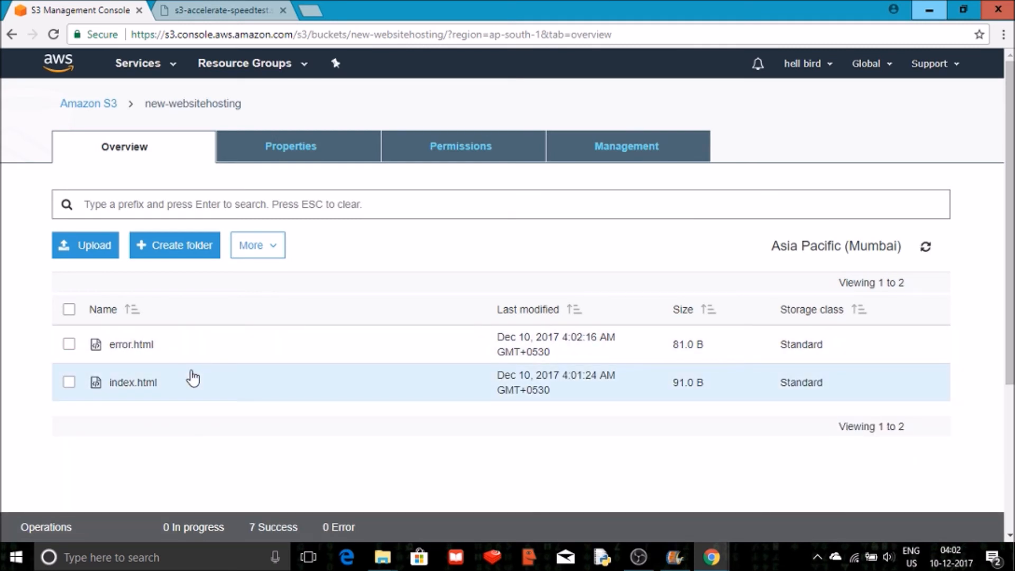
Open the bucket's static website hosting settings and visit the endpoint URL to check the site, then close that tab.
left_click(305, 155)
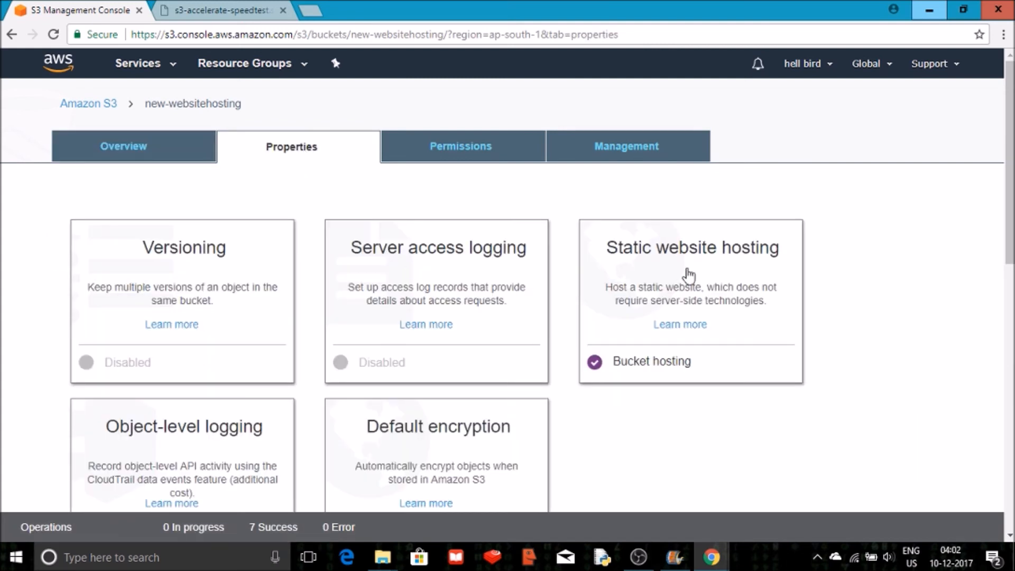
left_click(688, 269)
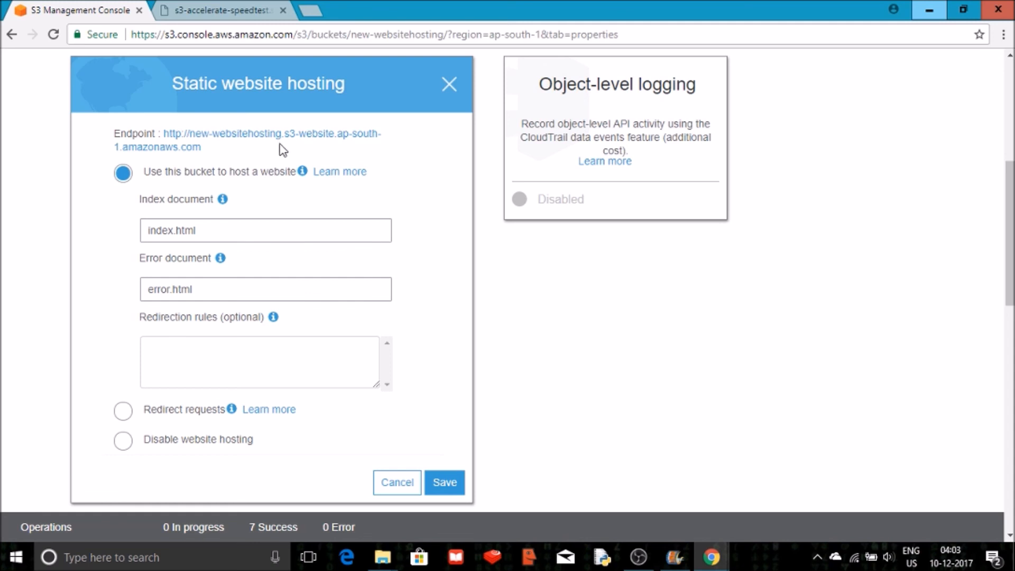
left_click(249, 137)
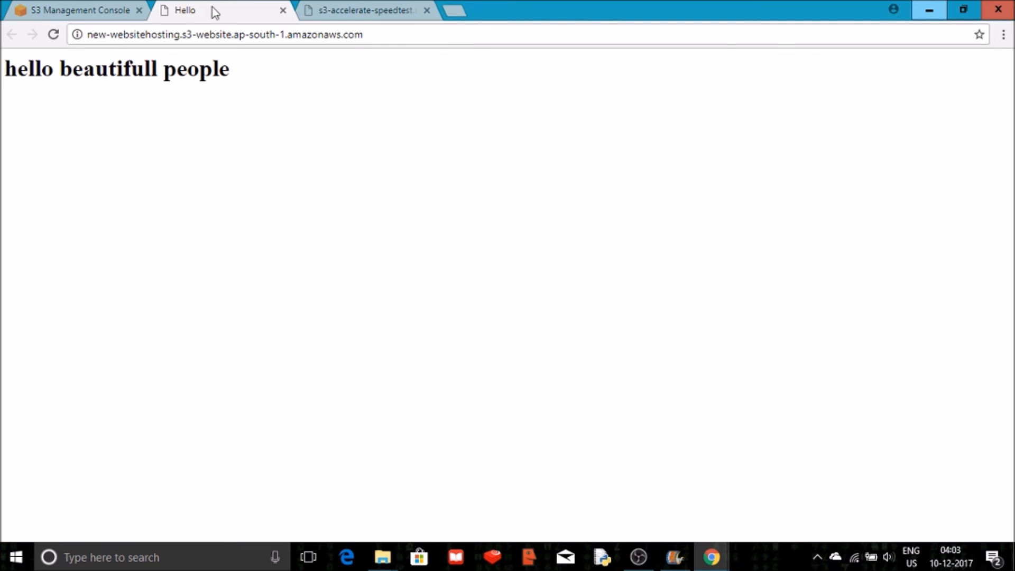
left_click(284, 10)
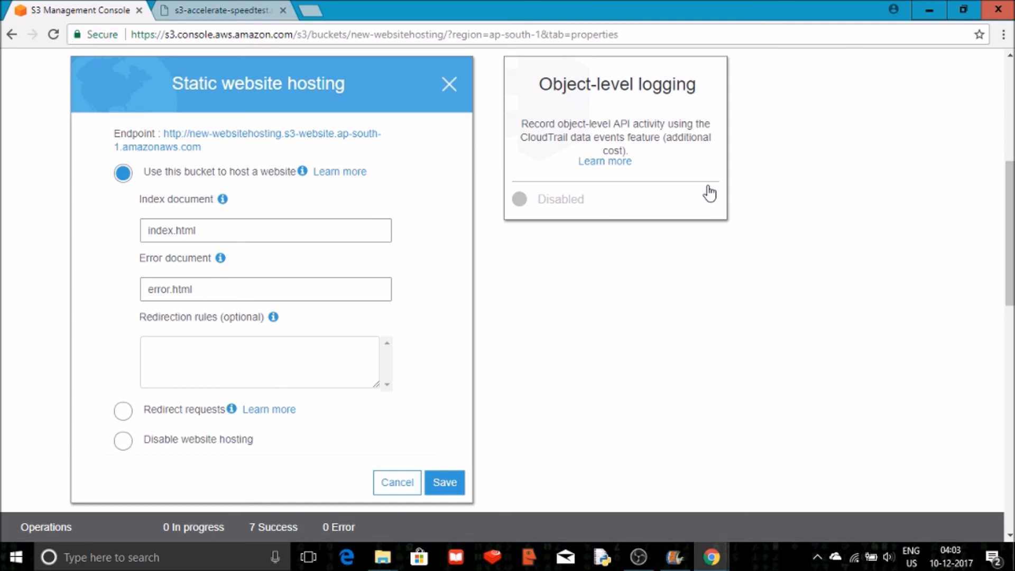
Delete index.html from the bucket.
scroll(605, 242, "up", 6)
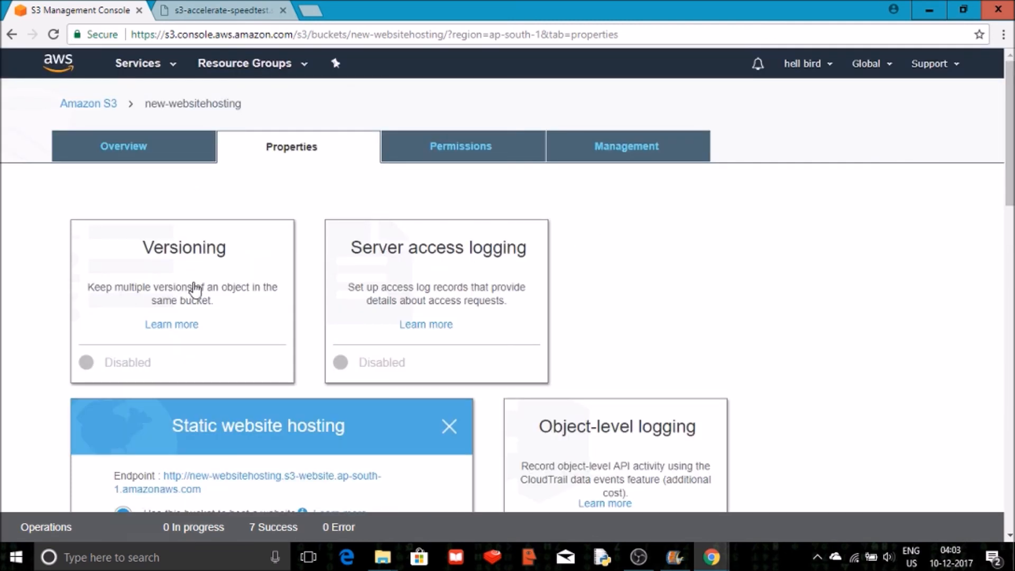
left_click(140, 159)
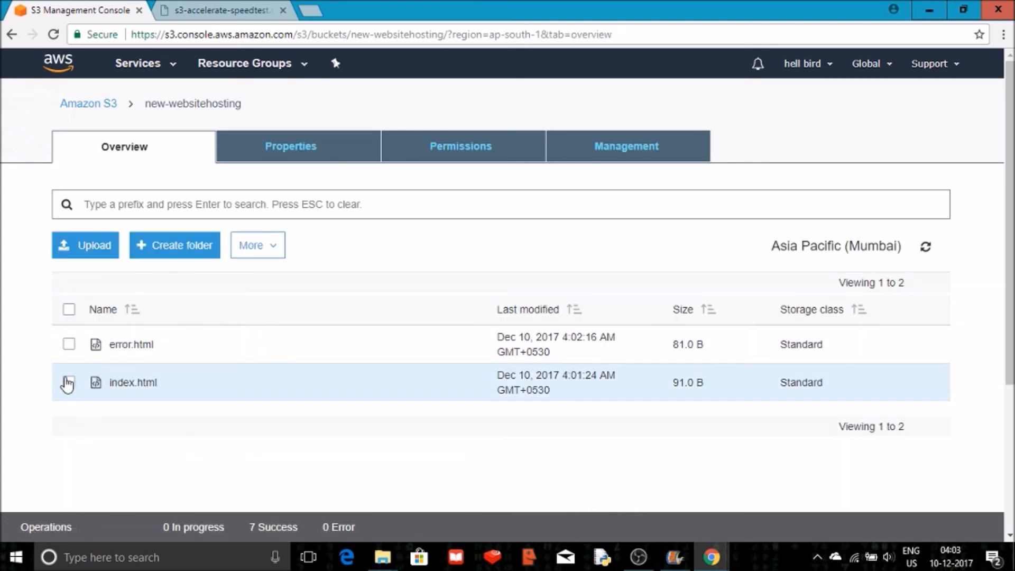
left_click(68, 382)
left_click(267, 243)
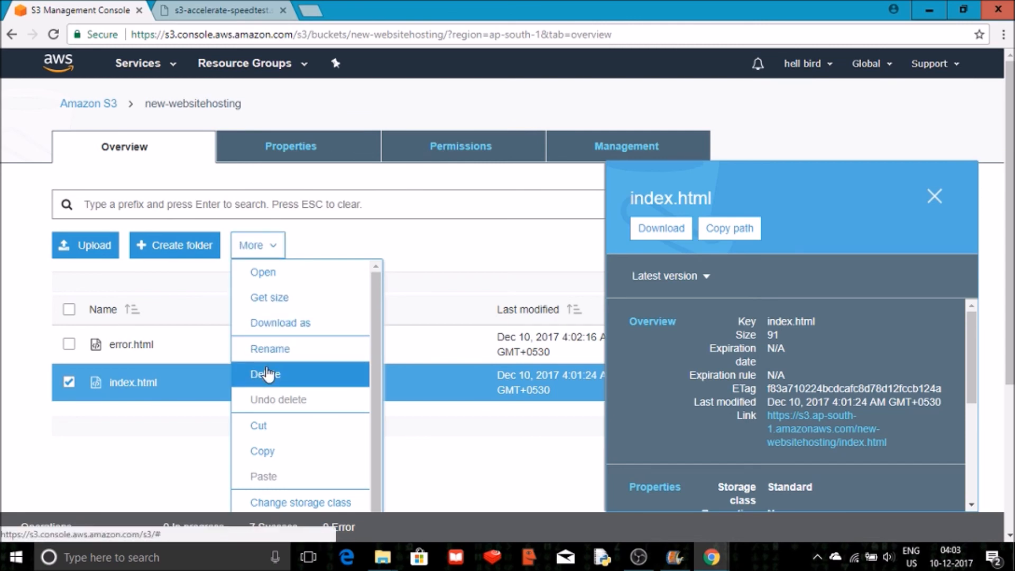
left_click(267, 374)
left_click(778, 489)
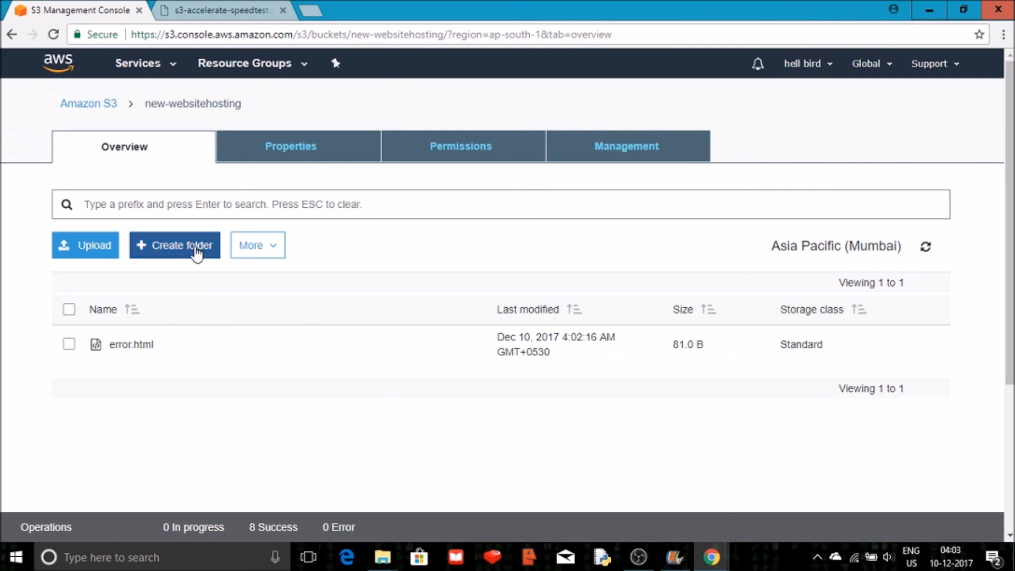
Reopen the static website hosting settings, visit the endpoint to test the error page, and close the dialog unchanged.
left_click(323, 151)
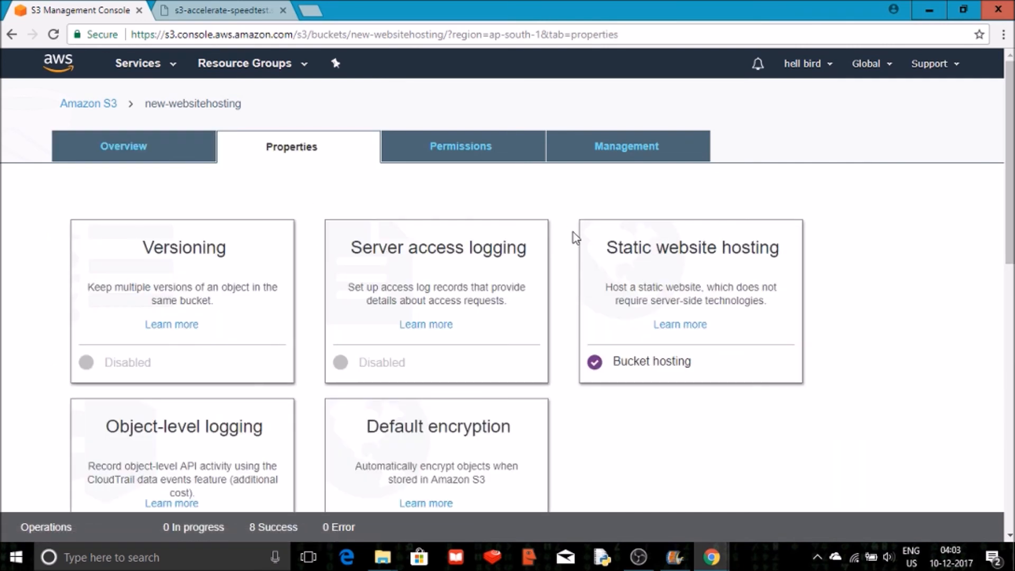
left_click(619, 262)
scroll(614, 265, "down", 5)
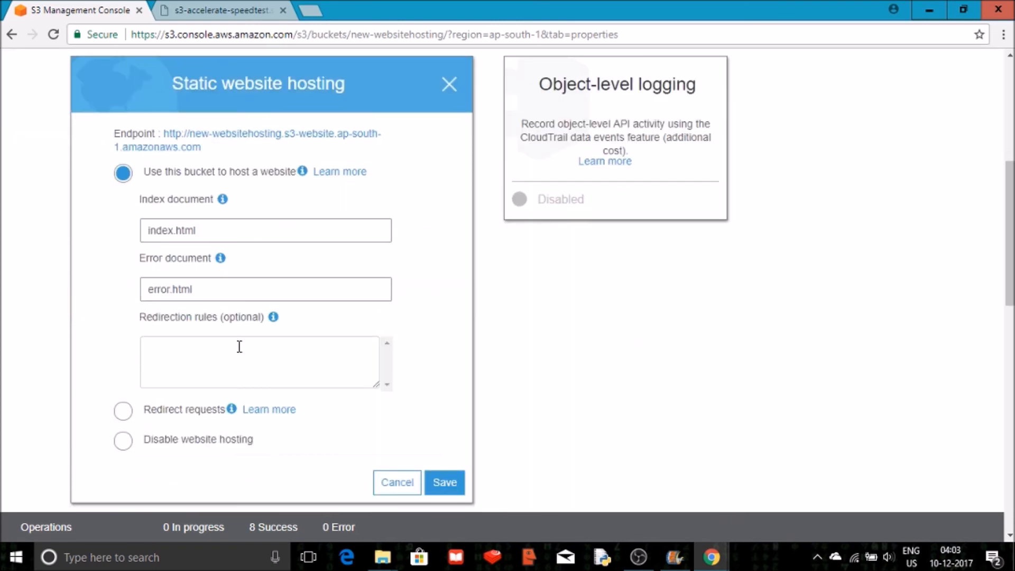
left_click(271, 138)
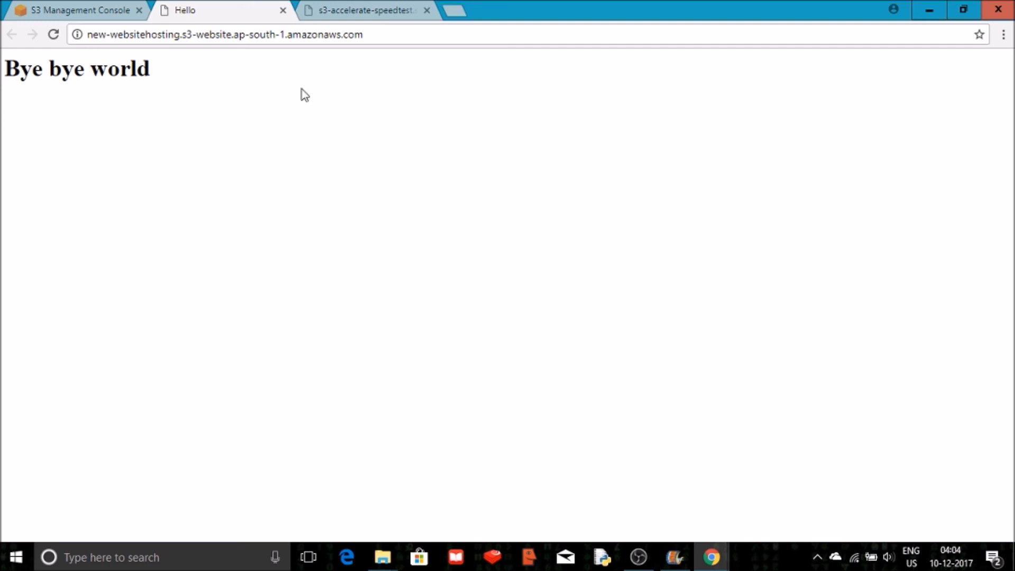
left_click(53, 10)
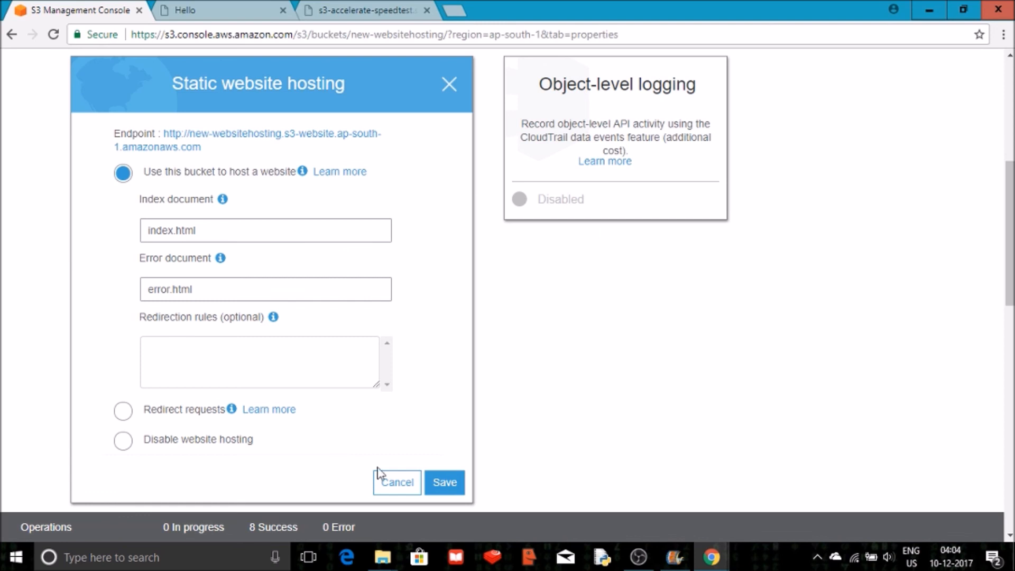
left_click(397, 484)
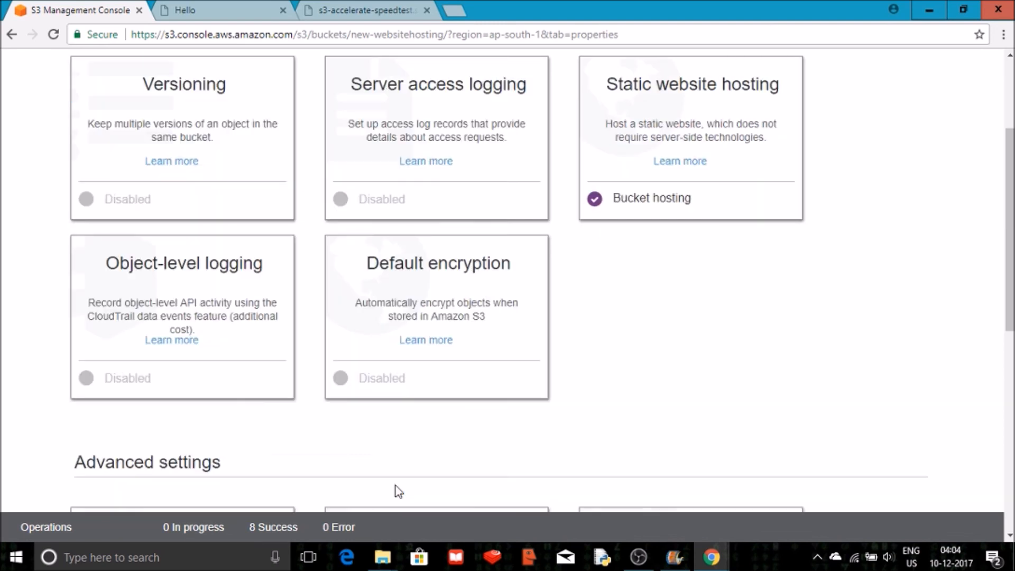
left_click_drag(1012, 235, 1011, 162)
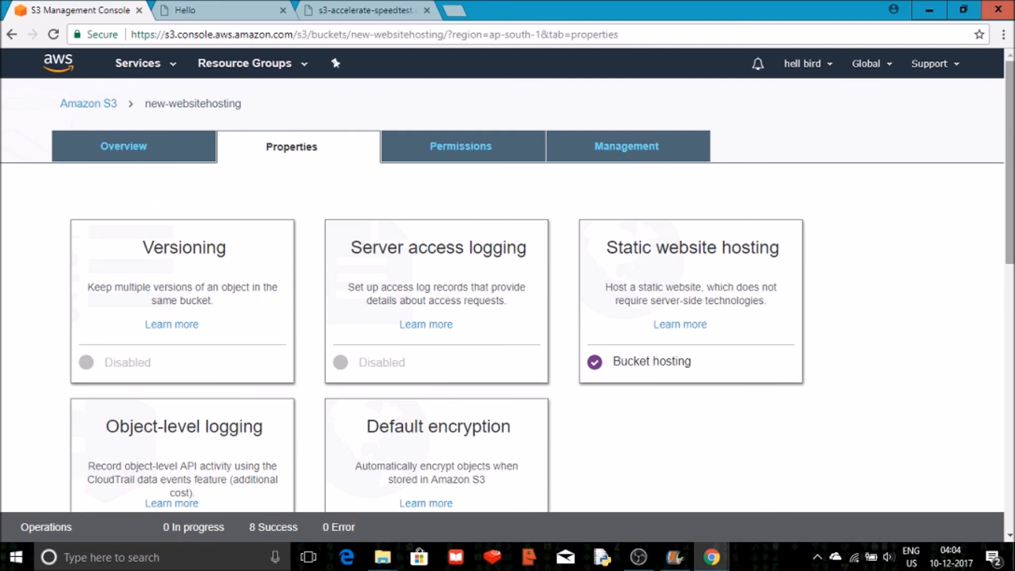